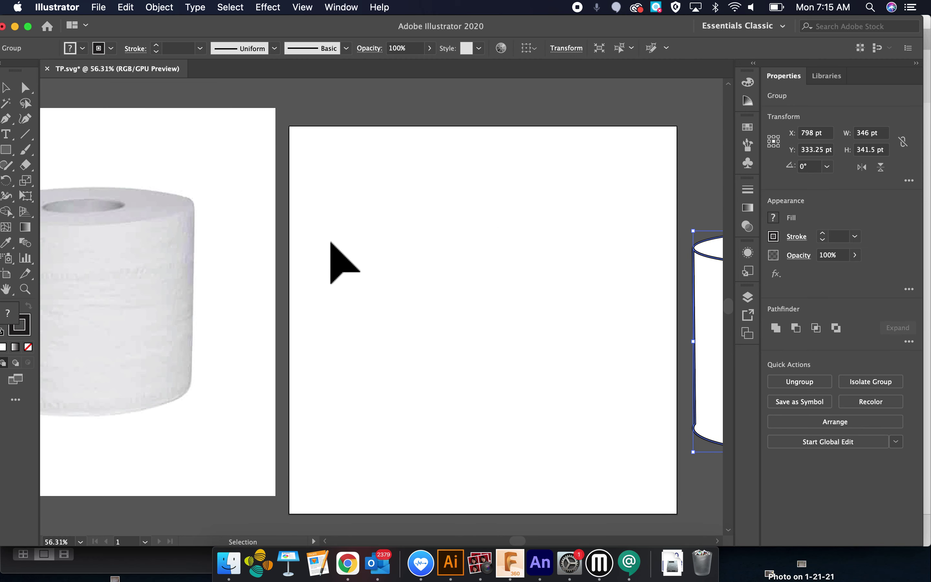
Place the toilet-roll photo on the right artboard as a tracing reference and deselect it.
drag(237, 258, 565, 273)
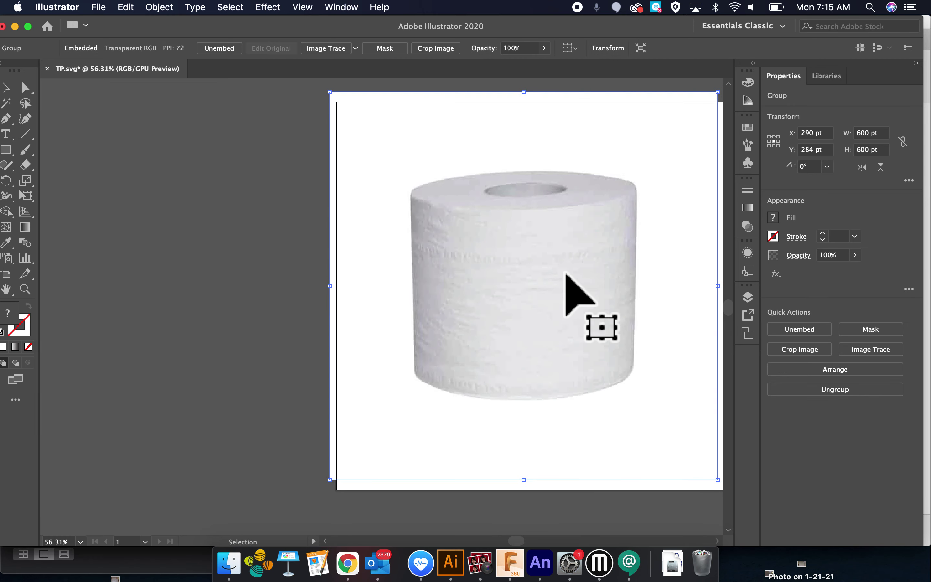
key(super+shift+a)
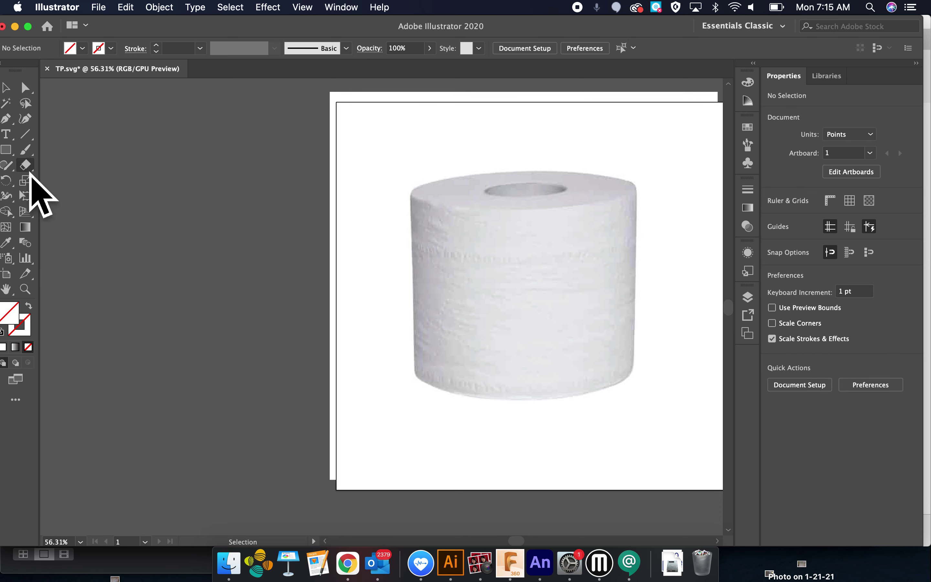
click(14, 155)
Draw ellipses over the roll's inner hole and across its top rim.
click(65, 181)
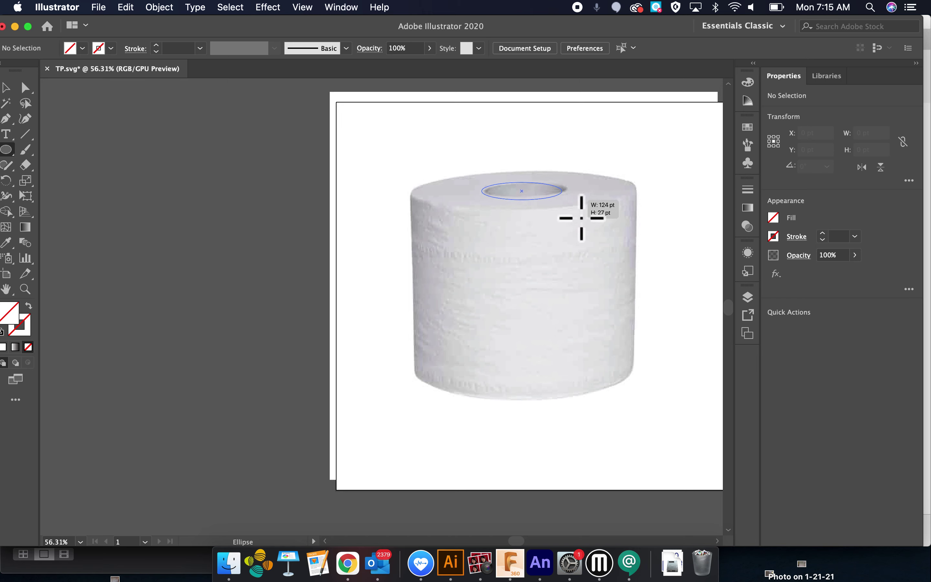
drag(585, 216, 584, 216)
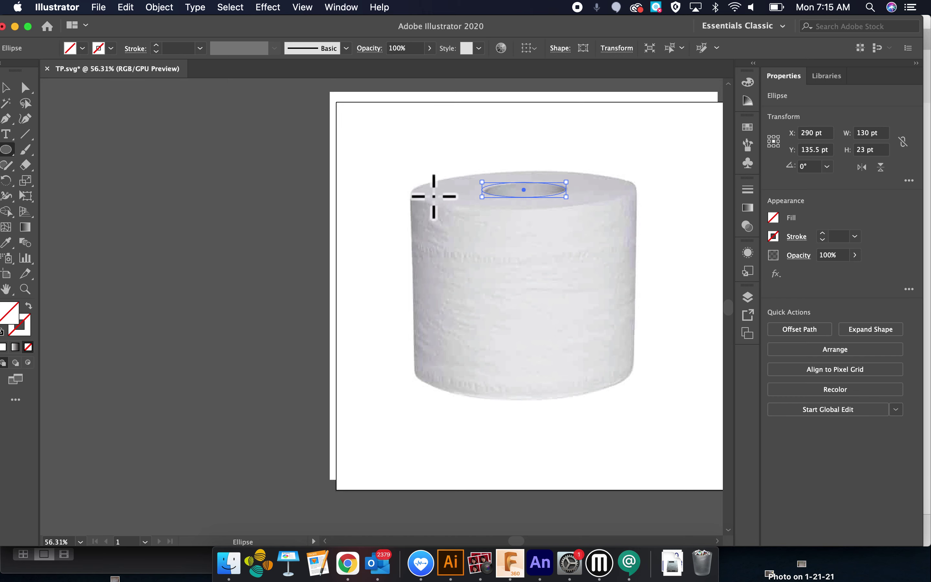
mouse_move(530, 199)
mouse_down()
mouse_move(633, 216)
mouse_move(656, 231)
mouse_up()
Resize the rim ellipse to about 353 × 66 pt and tilt it 1.48° to match the roll.
click(6, 88)
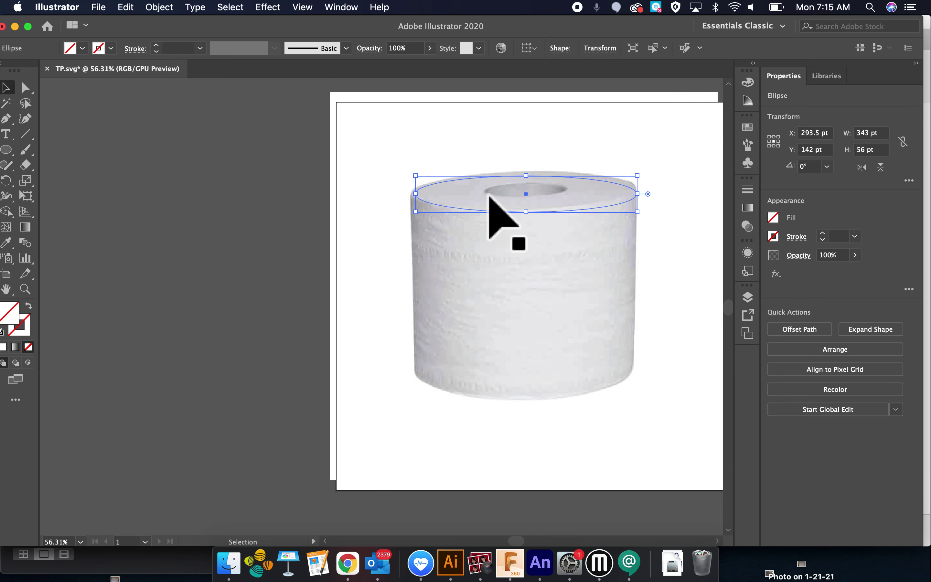
drag(546, 175, 546, 169)
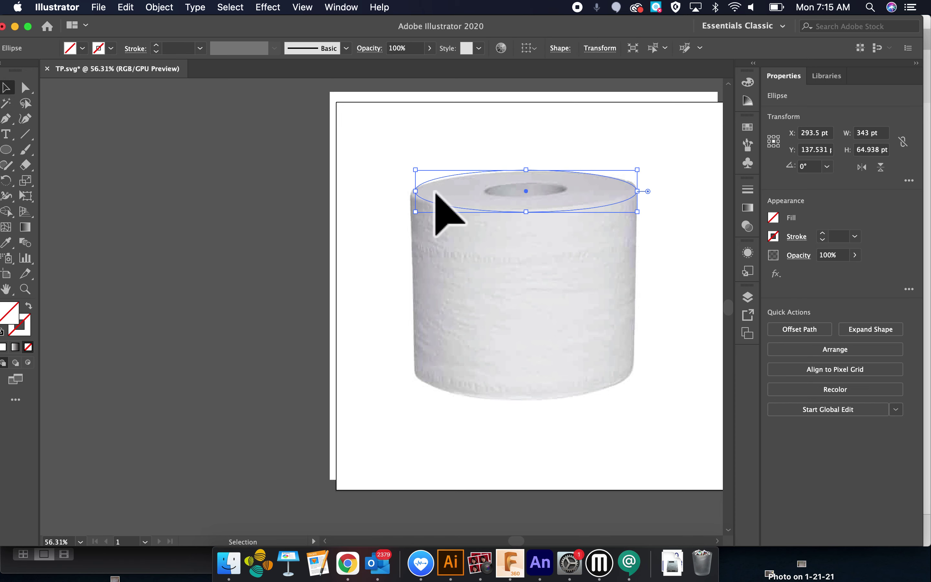
mouse_move(435, 212)
mouse_down()
mouse_move(419, 211)
mouse_move(428, 211)
mouse_up()
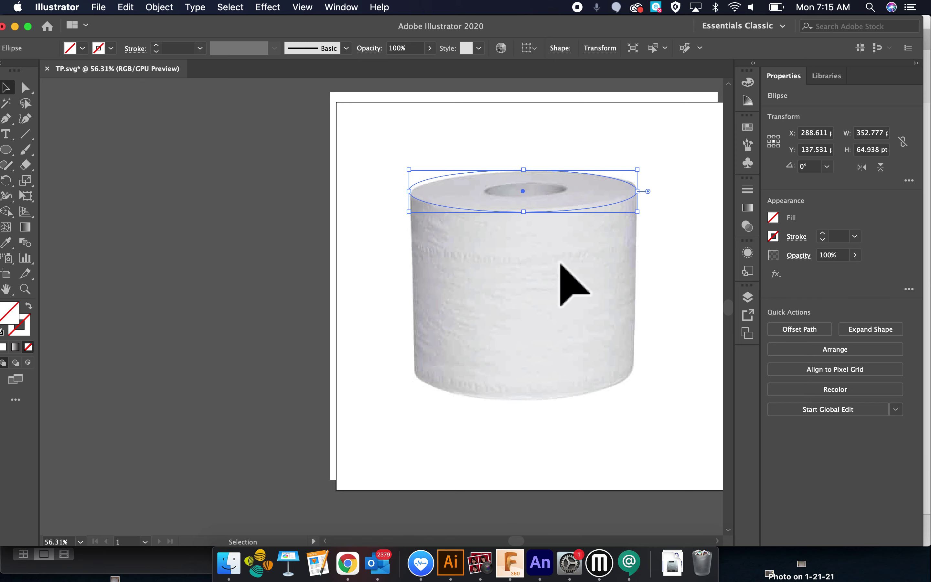
key(Down)
key(Down)
key(Down)
key(Down)
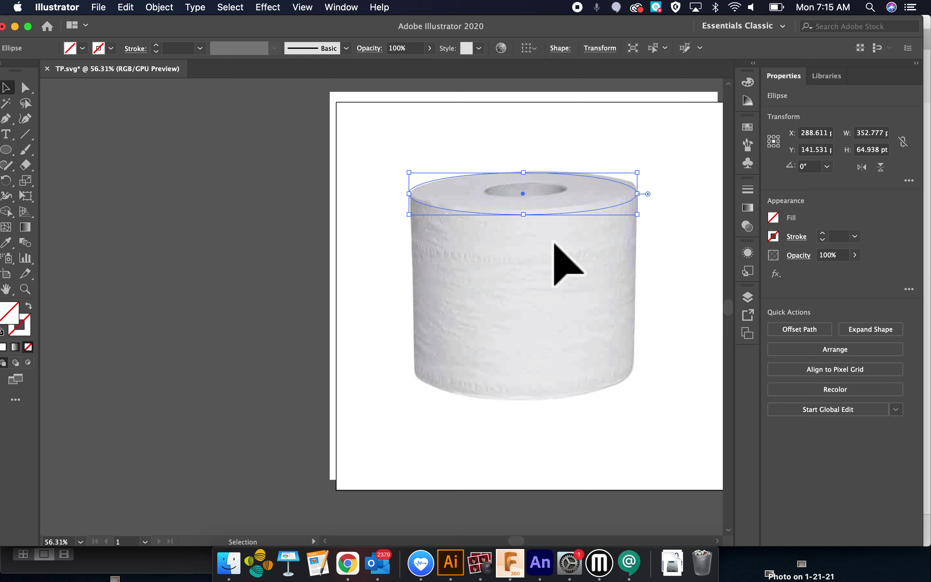
key(Up)
key(Up)
key(Up)
drag(655, 181, 658, 178)
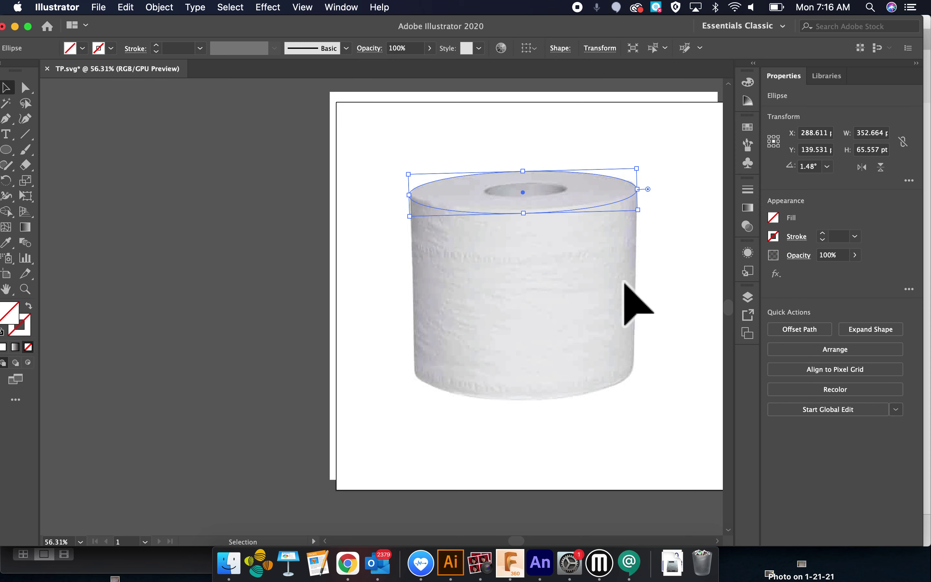
Duplicate the rim ellipse onto the roll's base, level it to 0°, and resize it to about 334 × 74 pt.
key(a)
key(v)
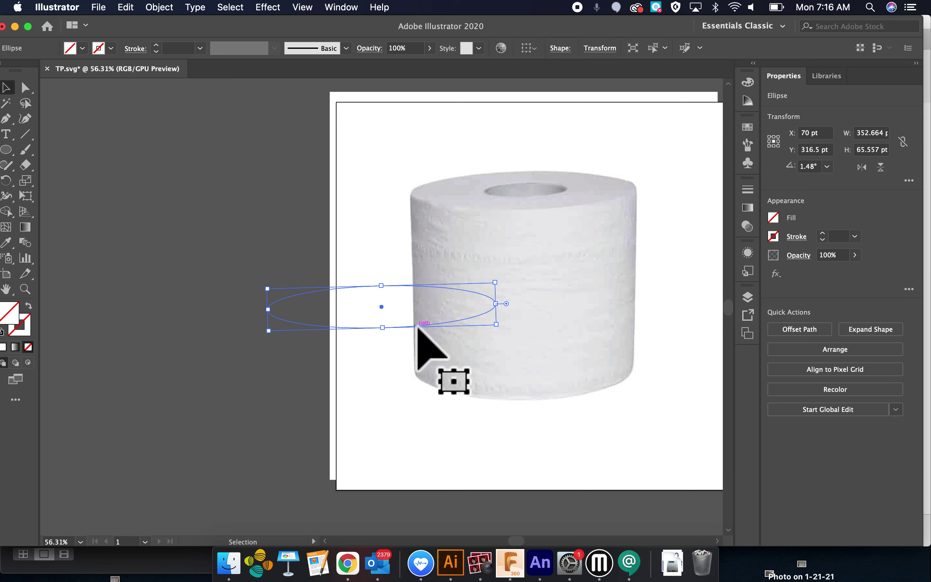
drag(418, 326, 560, 391)
drag(650, 354, 651, 390)
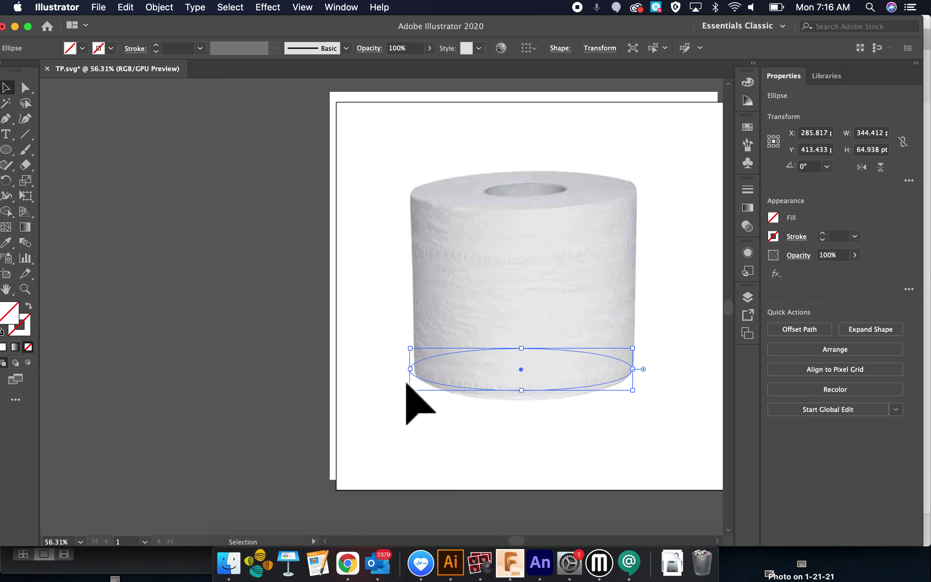
drag(431, 390, 436, 389)
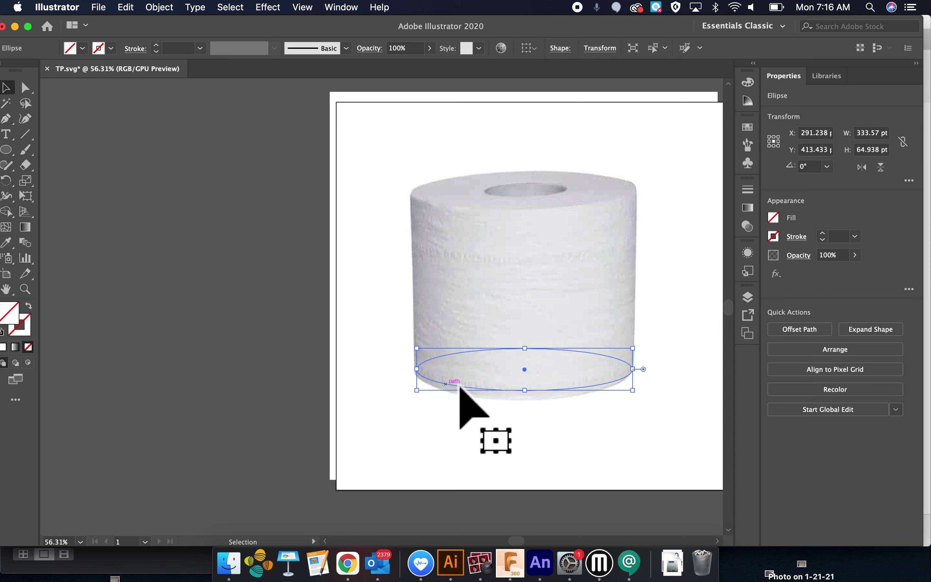
drag(542, 411, 542, 417)
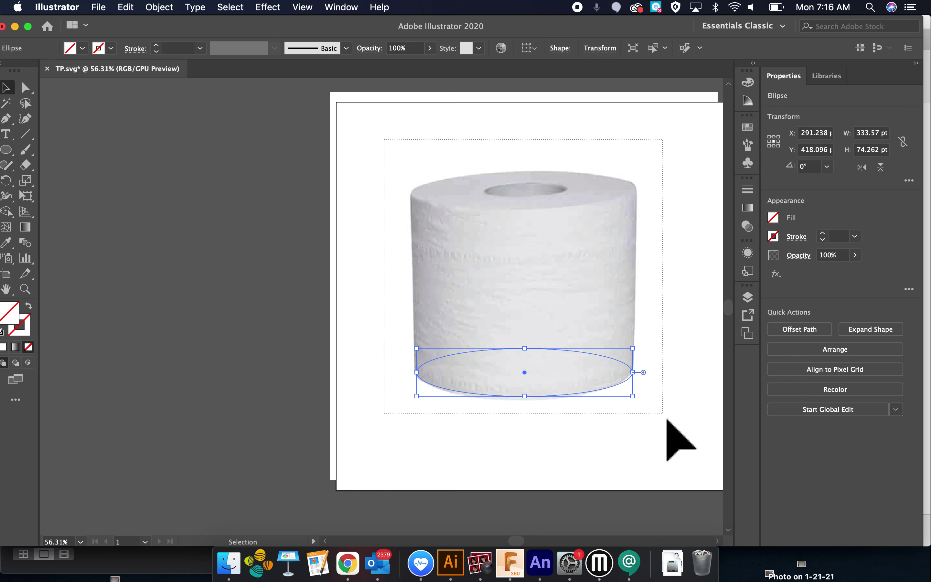
Give the hole, rim and base ellipses a 2 pt black stroke, then deselect them.
key(super+a)
click(165, 52)
key(Up)
key(Up)
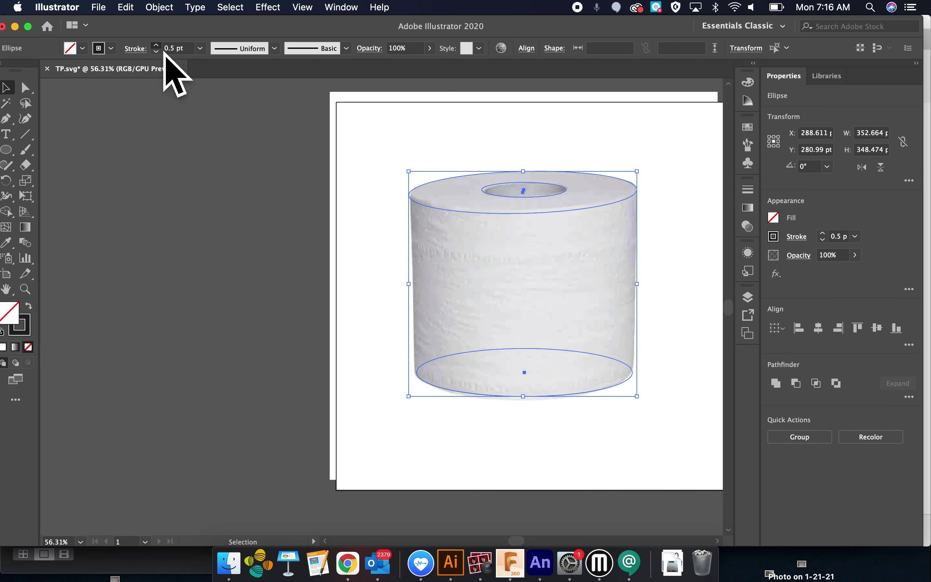
click(190, 152)
click(25, 134)
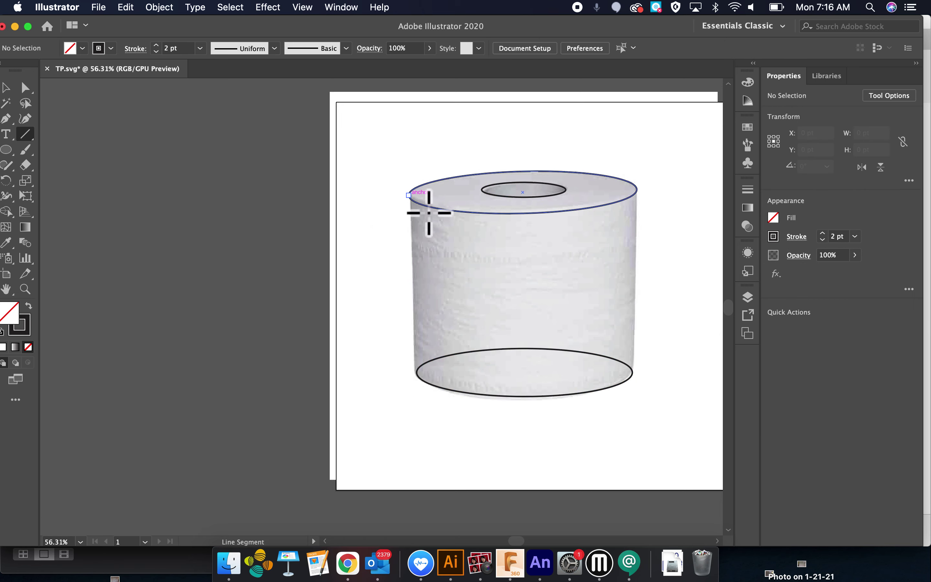
click(431, 214)
Draw straight lines from rim to base on the roll's left and right sides with the Pen tool.
click(61, 185)
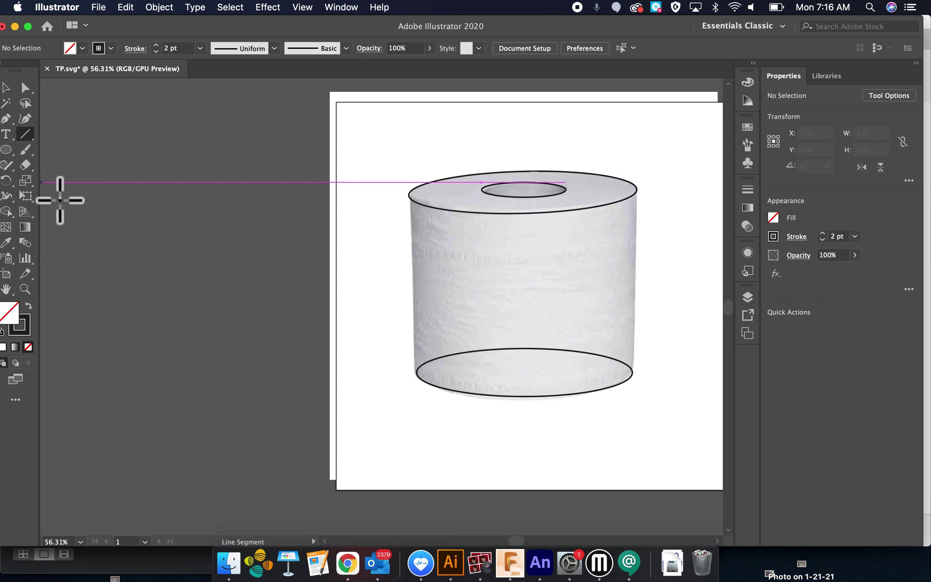
click(6, 118)
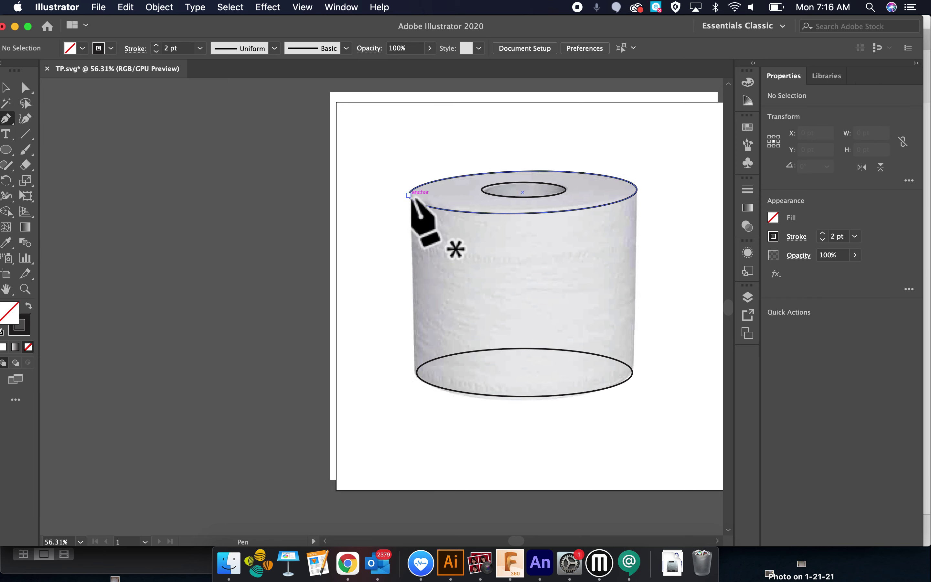
click(408, 195)
click(416, 371)
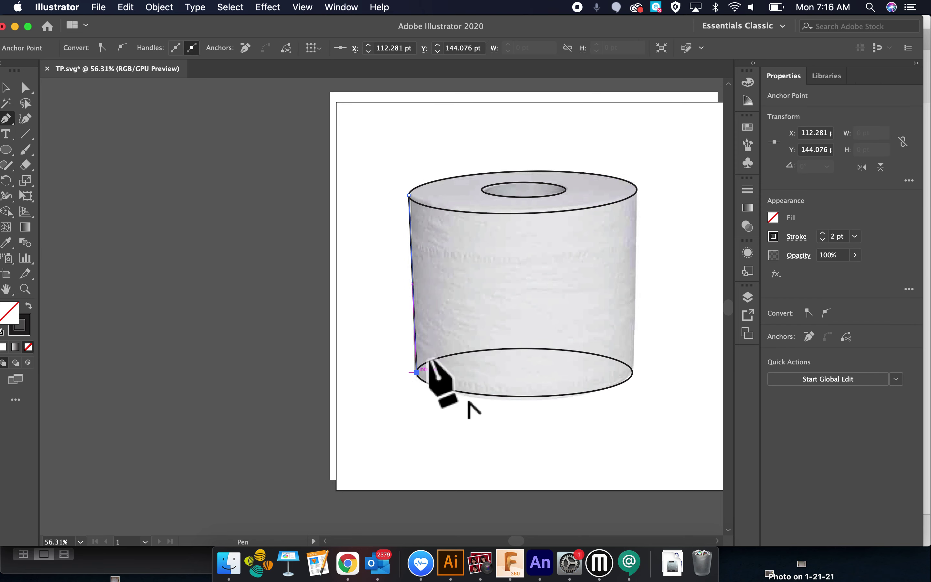
key(Escape)
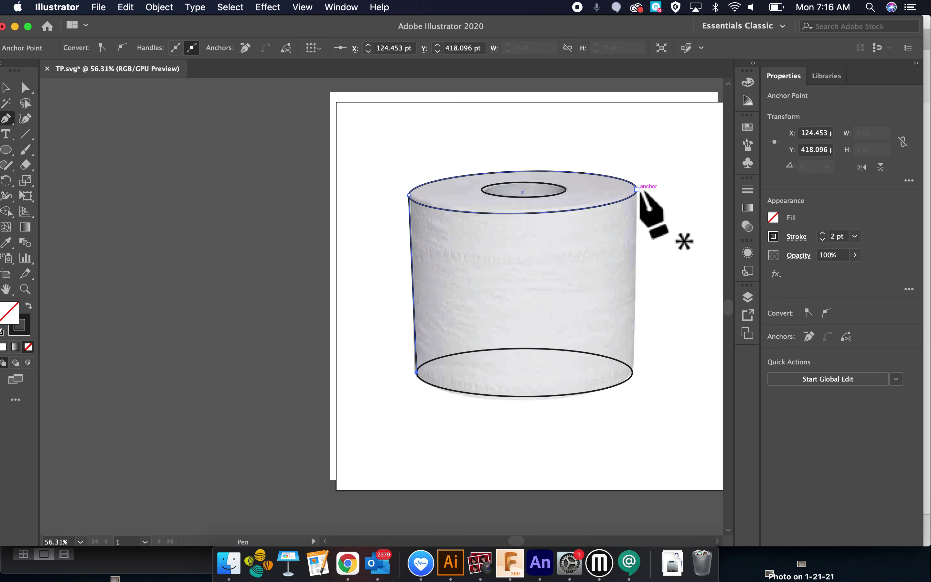
click(637, 194)
click(633, 373)
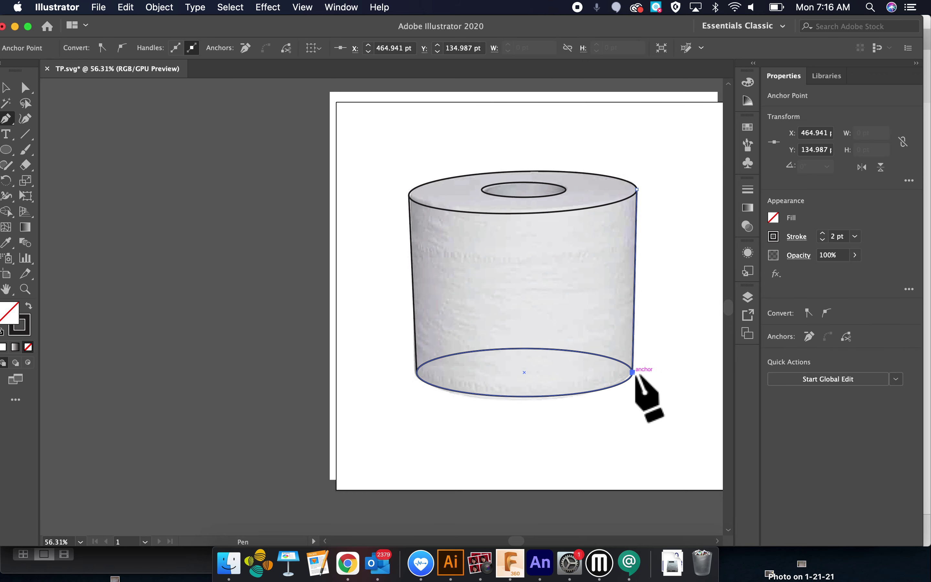
click(6, 87)
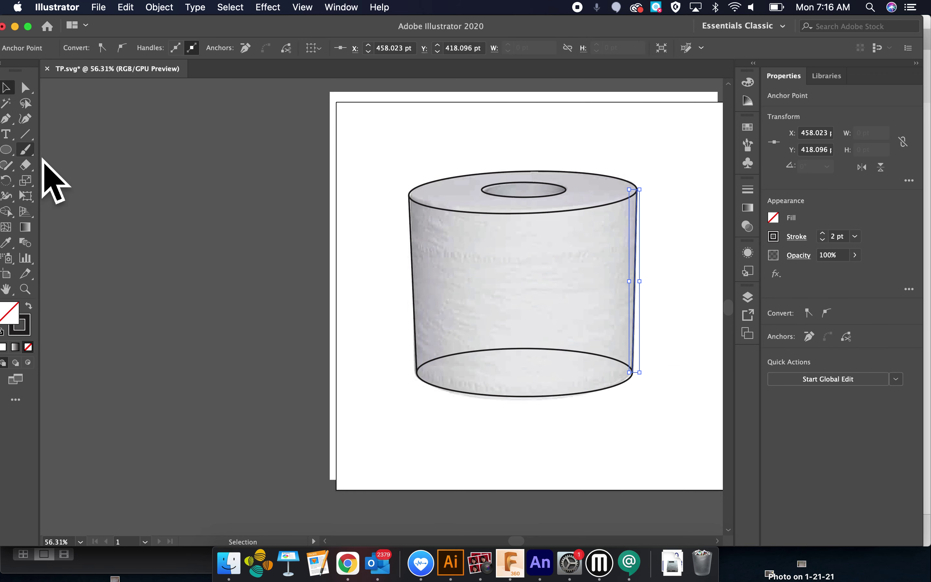
Fuse the side lines and the rim and base ellipses into one body shape of about 353 × 320 pt with Shape Builder.
key(super+a)
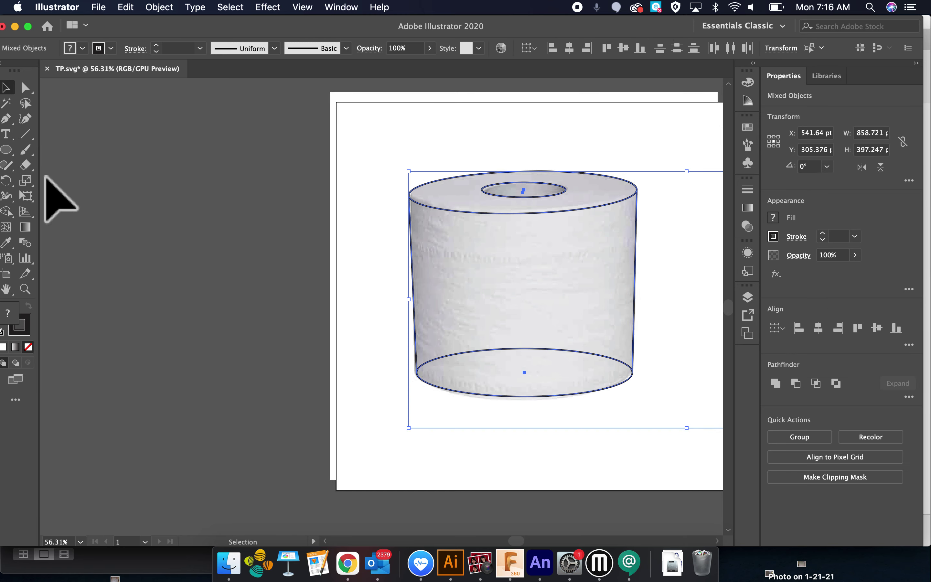
click(12, 214)
mouse_move(527, 354)
mouse_down()
mouse_move(527, 381)
mouse_move(531, 371)
mouse_up()
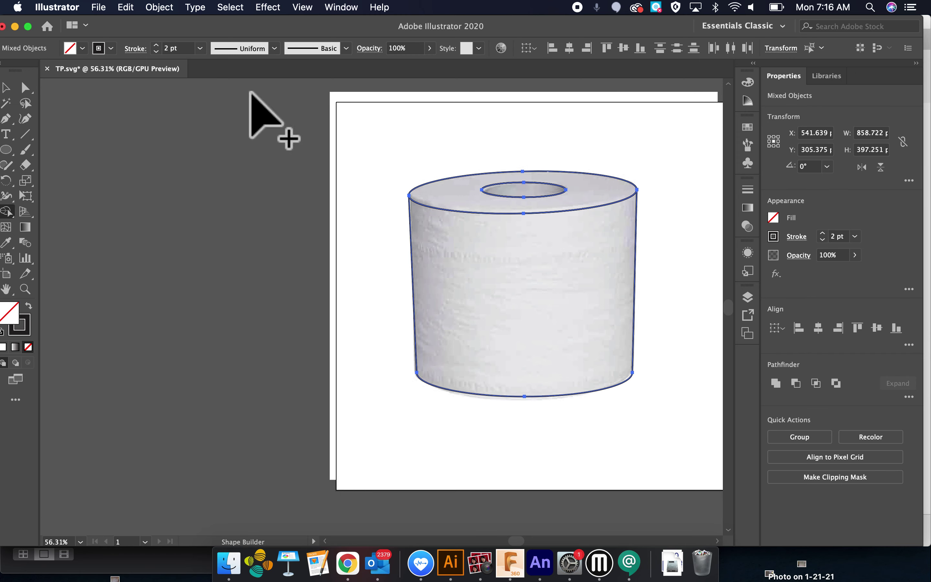
click(7, 88)
click(250, 229)
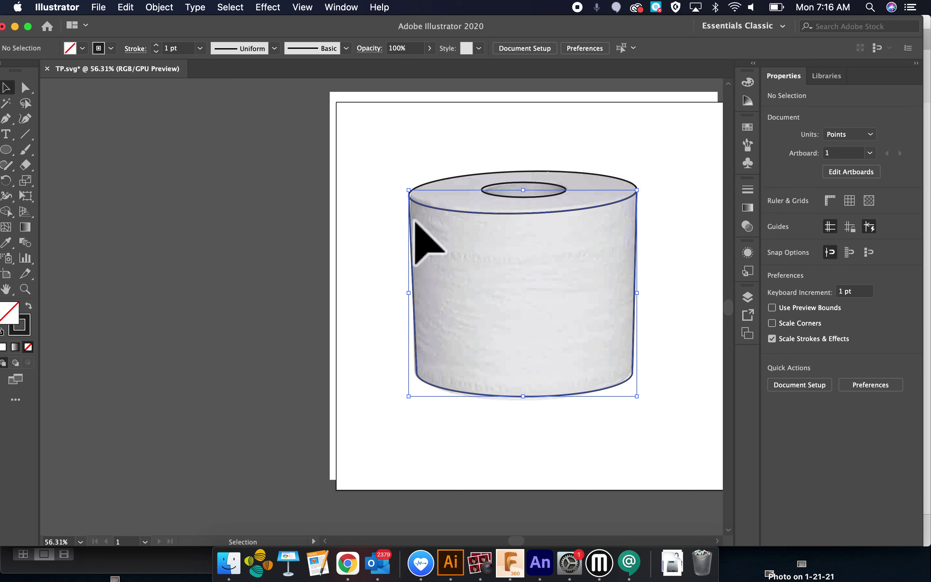
click(414, 220)
Pick a light grey fill colour in the Color Picker with nothing selected.
click(80, 50)
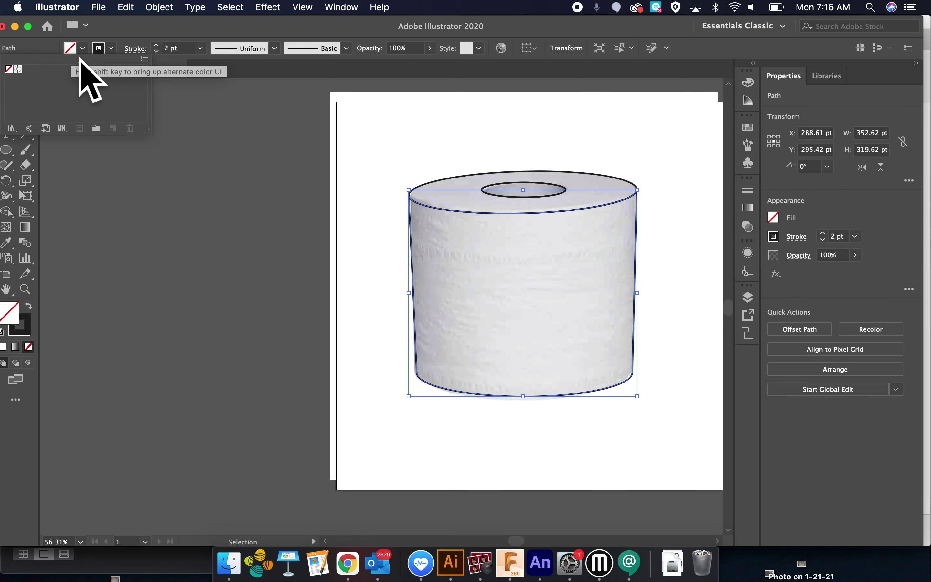
click(82, 49)
click(83, 48)
click(83, 49)
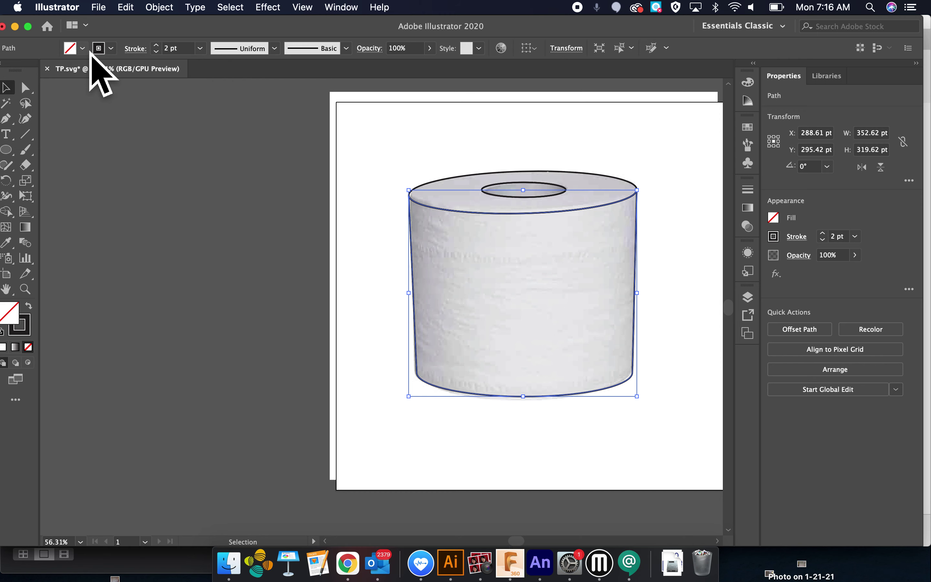
click(183, 187)
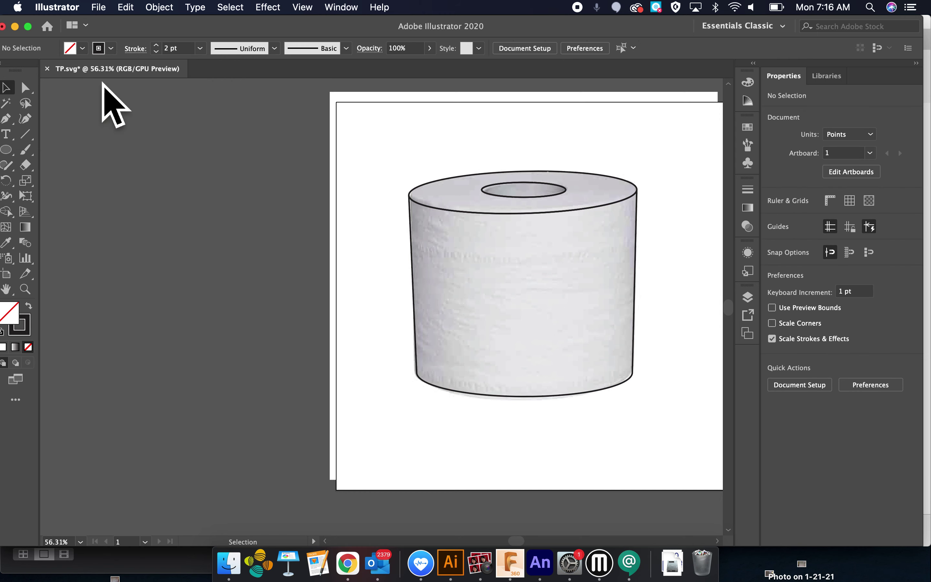
double_click(23, 320)
click(12, 208)
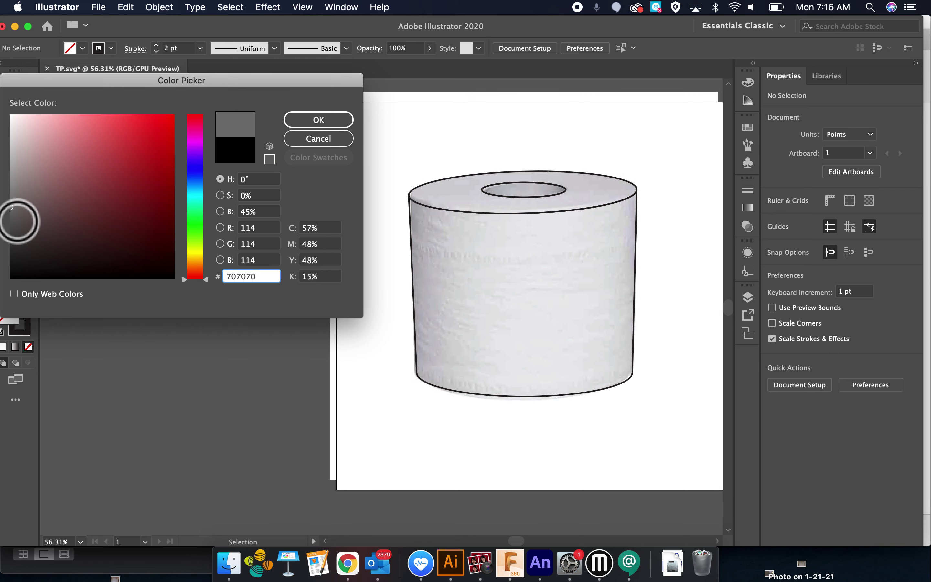
drag(18, 222, 17, 162)
click(317, 120)
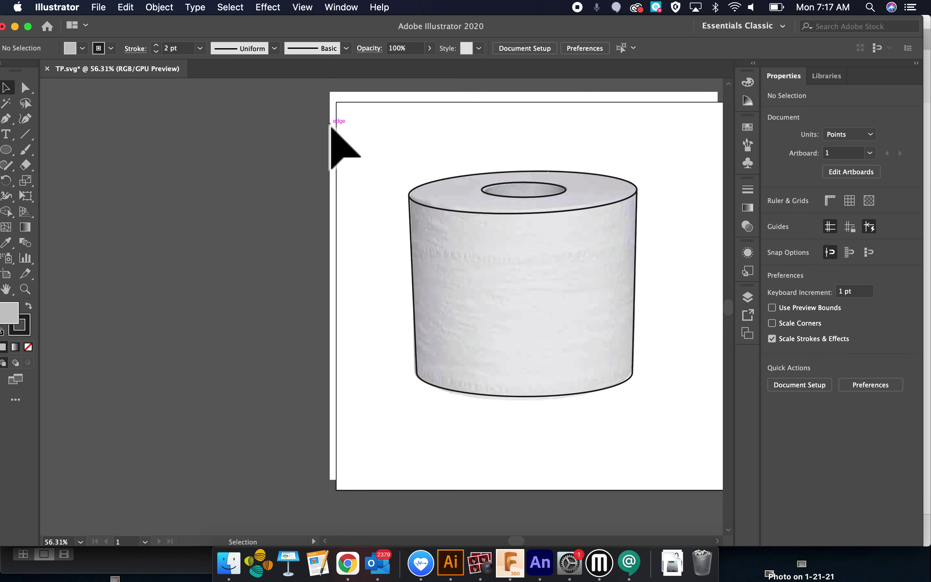
Fill the cylinder body shape with grey.
click(415, 281)
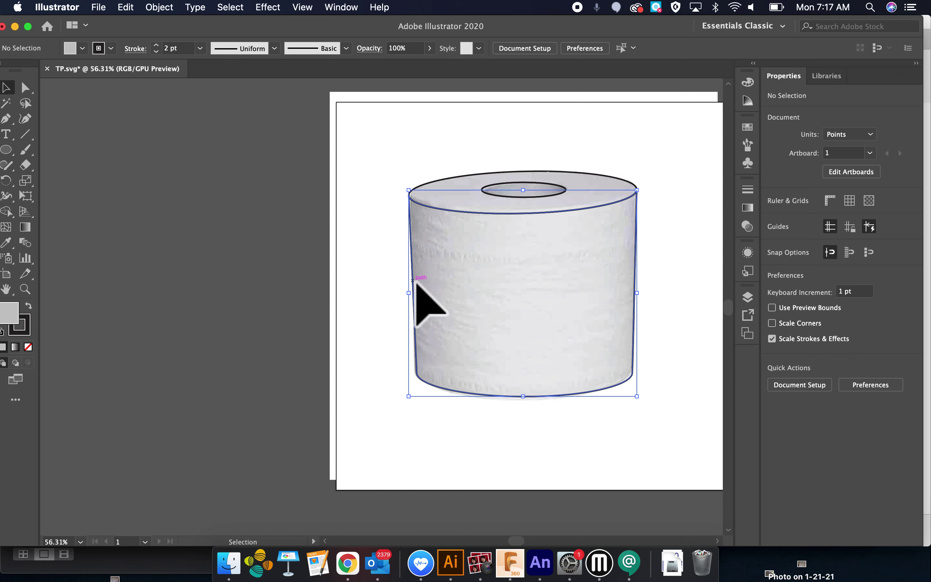
double_click(21, 327)
click(45, 243)
drag(45, 243, 16, 162)
click(346, 123)
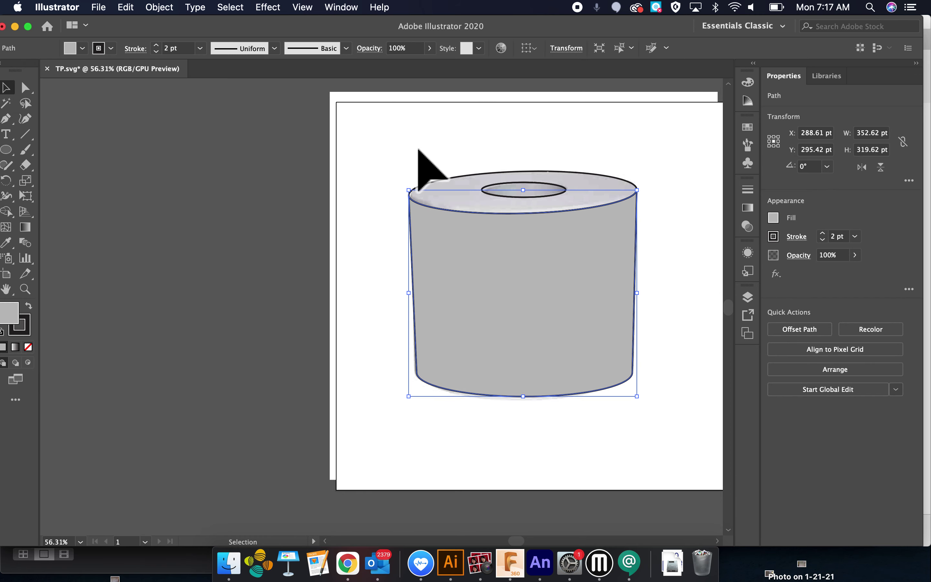
Fill the top rim ellipse with light grey #EAEAEA.
click(455, 183)
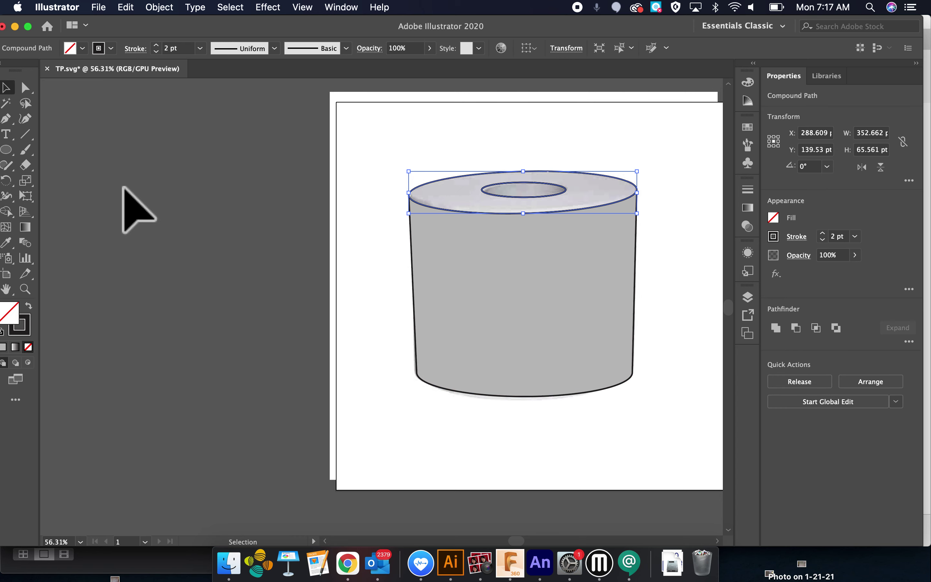
double_click(18, 327)
drag(68, 218, 10, 128)
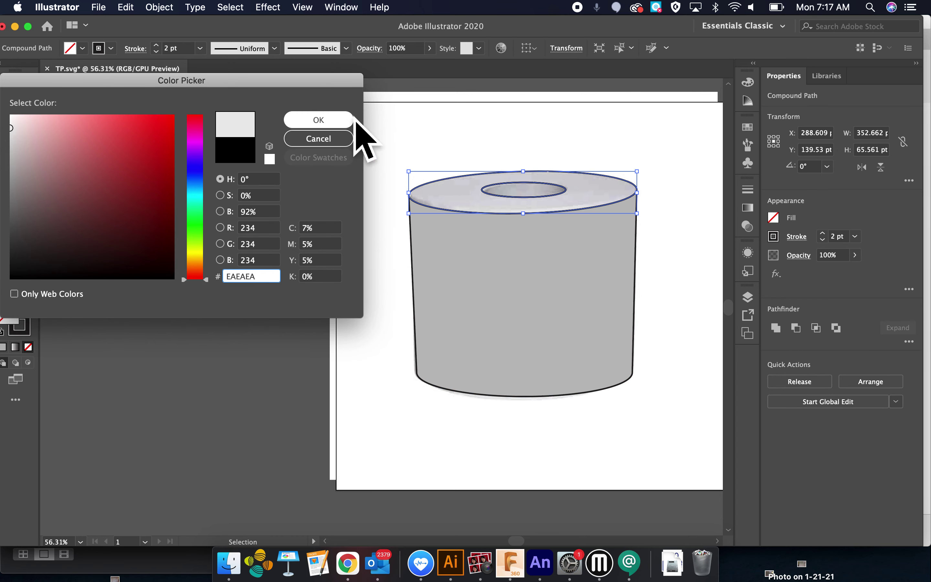
click(340, 120)
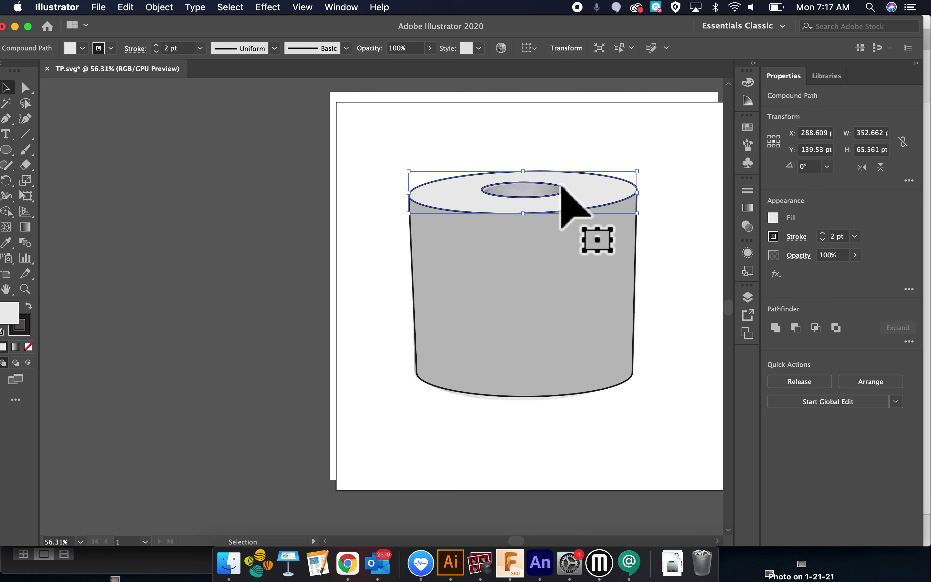
click(551, 191)
Fill the inner hole ellipse with dark grey #444444.
click(556, 184)
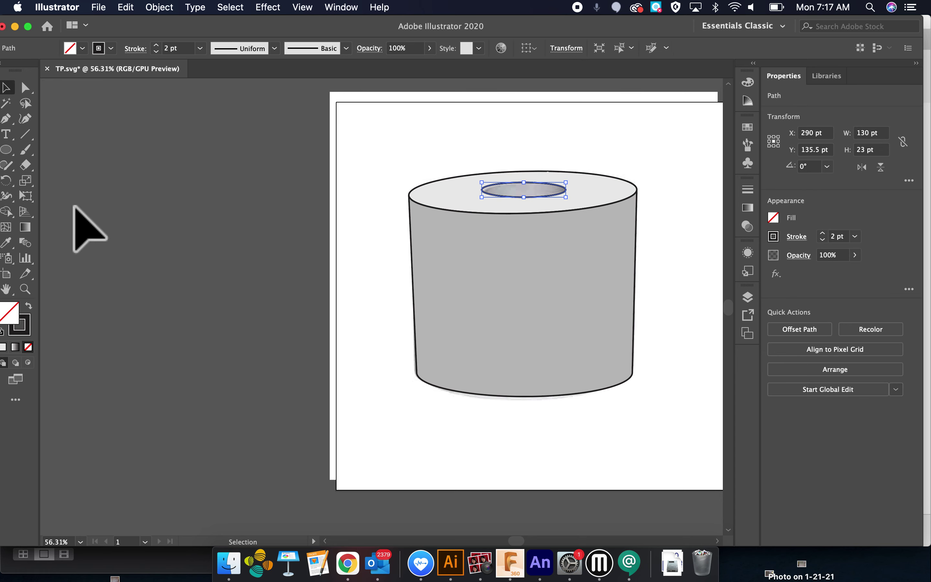
double_click(16, 327)
drag(50, 158, 15, 190)
drag(28, 225, 29, 249)
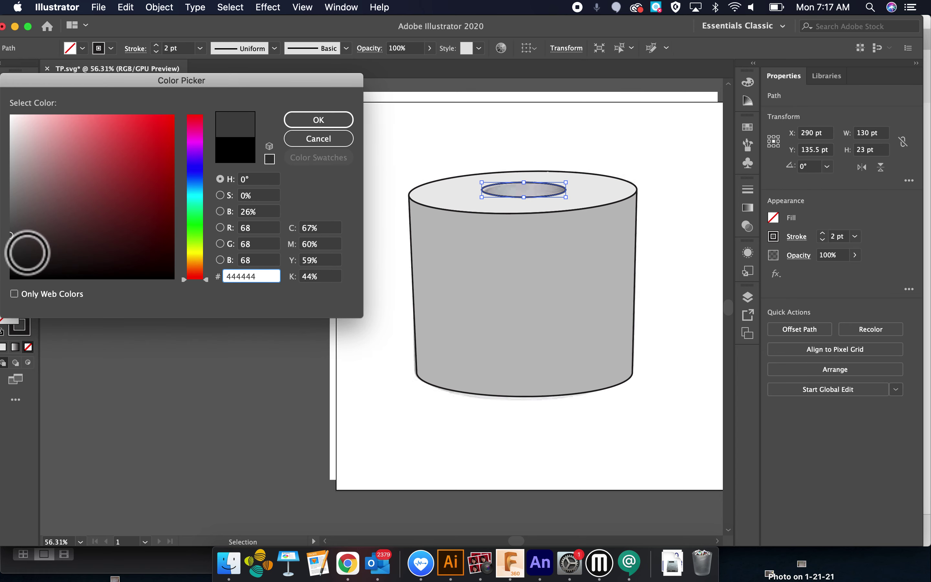
click(338, 121)
click(362, 289)
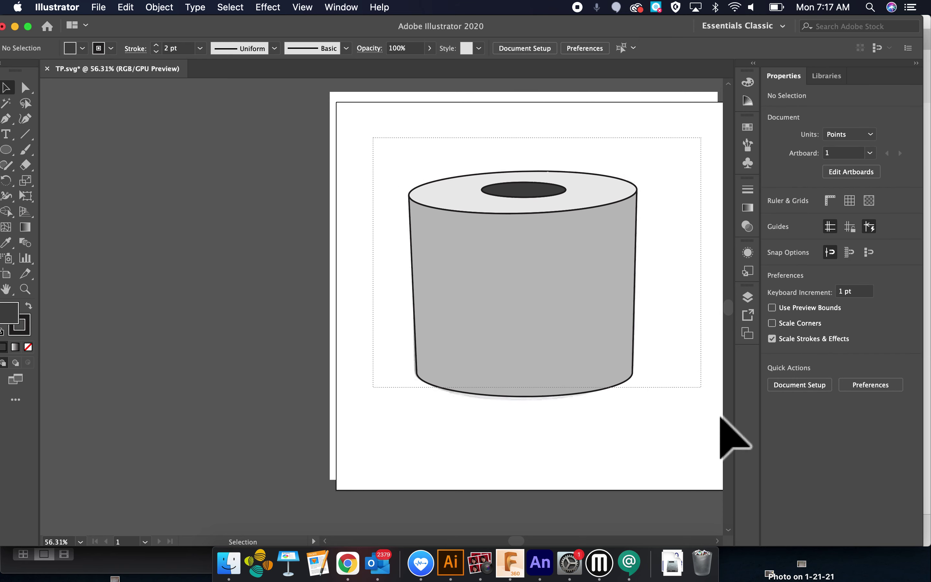
Group all artwork, unlock all objects, and move the reference photo off to the left.
scroll(716, 424, right, 2)
key(super+a)
key(super+g)
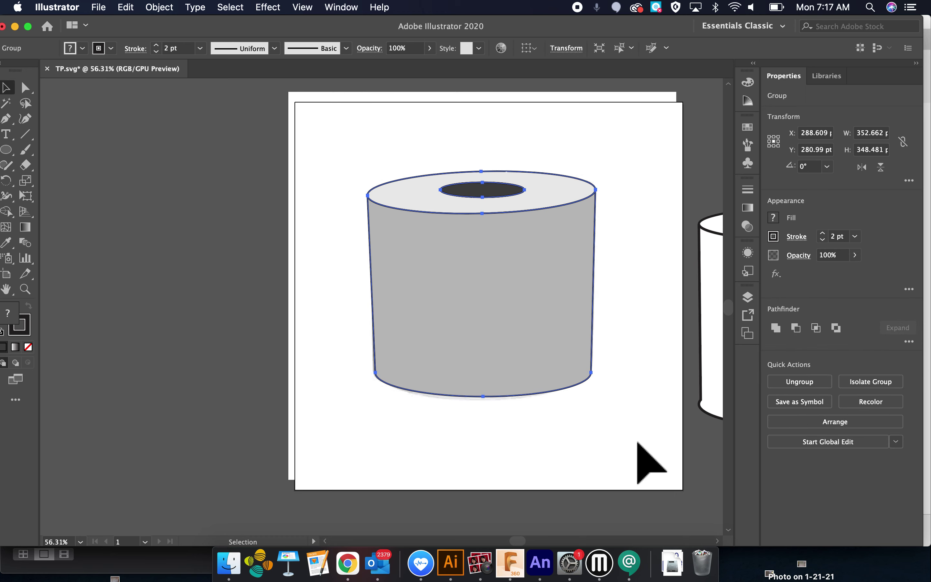
click(157, 7)
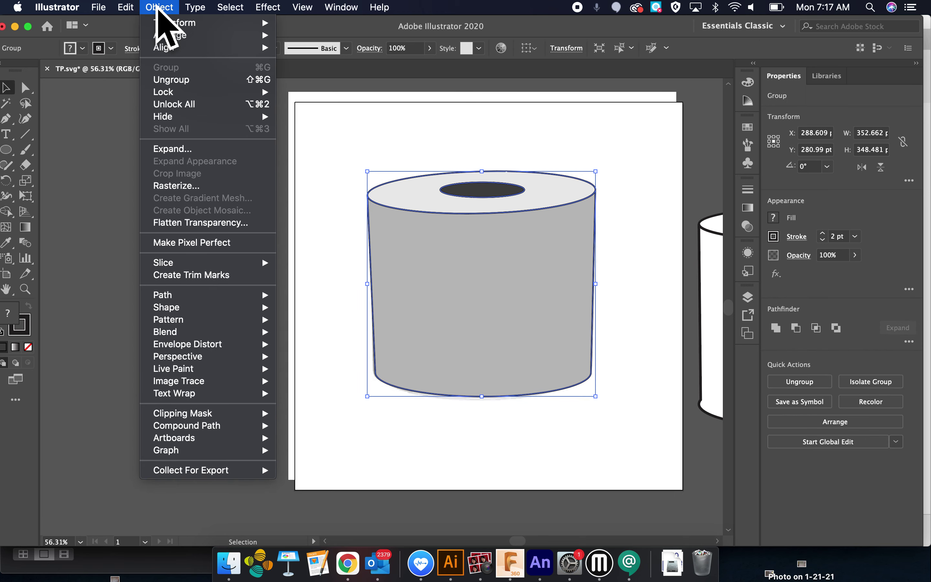
click(198, 111)
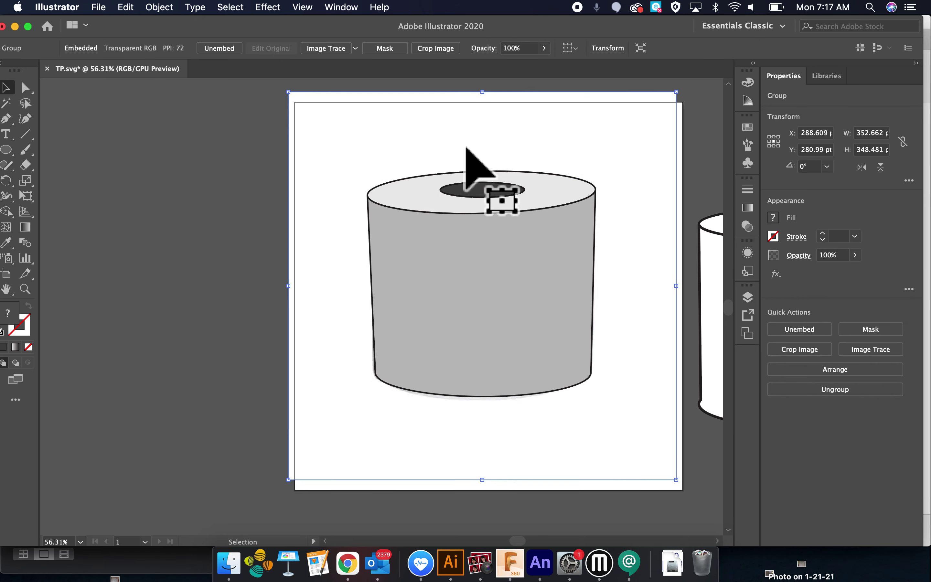
drag(642, 130, 137, 156)
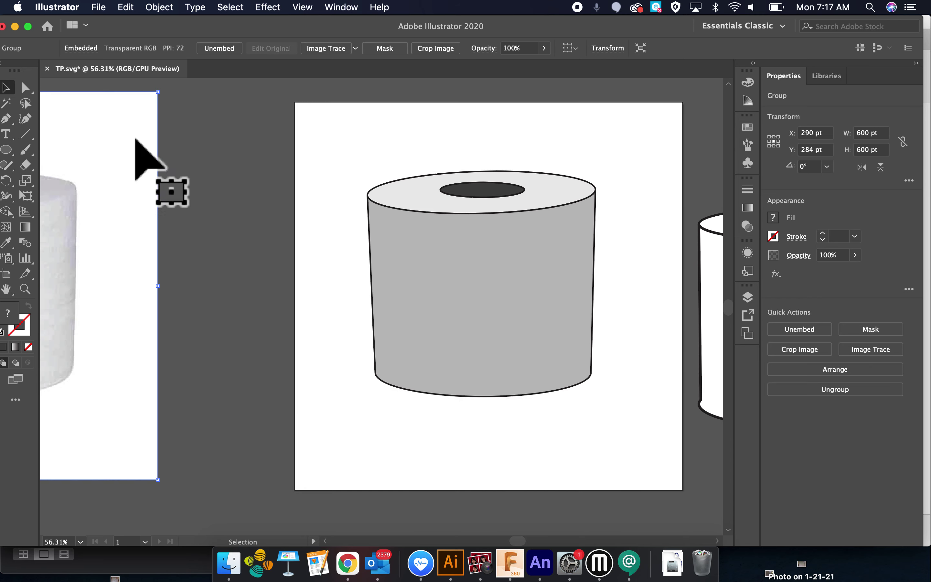
Delete the extra white roll and the reference photo.
scroll(384, 248, right, 5)
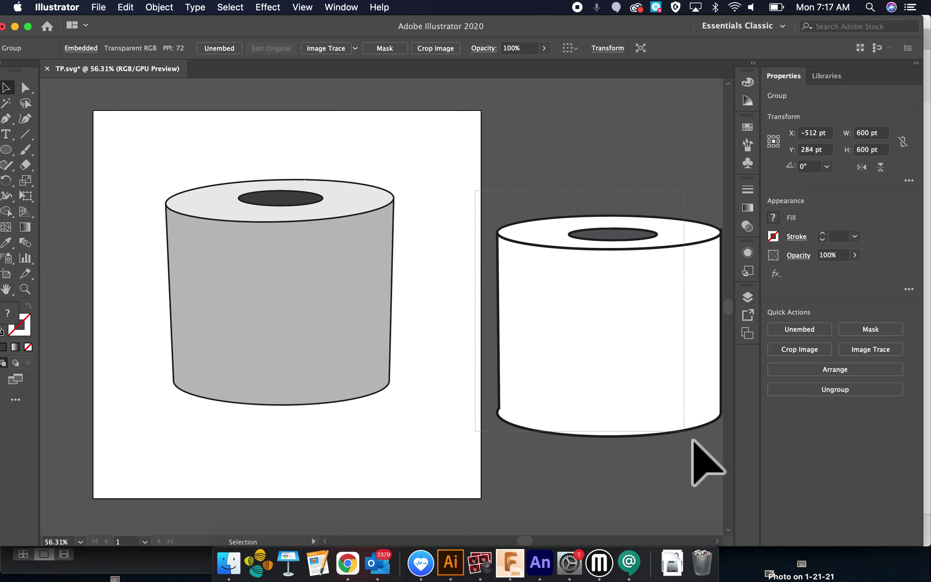
click(694, 431)
key(Delete)
scroll(556, 427, left, 4)
scroll(556, 427, left, 1)
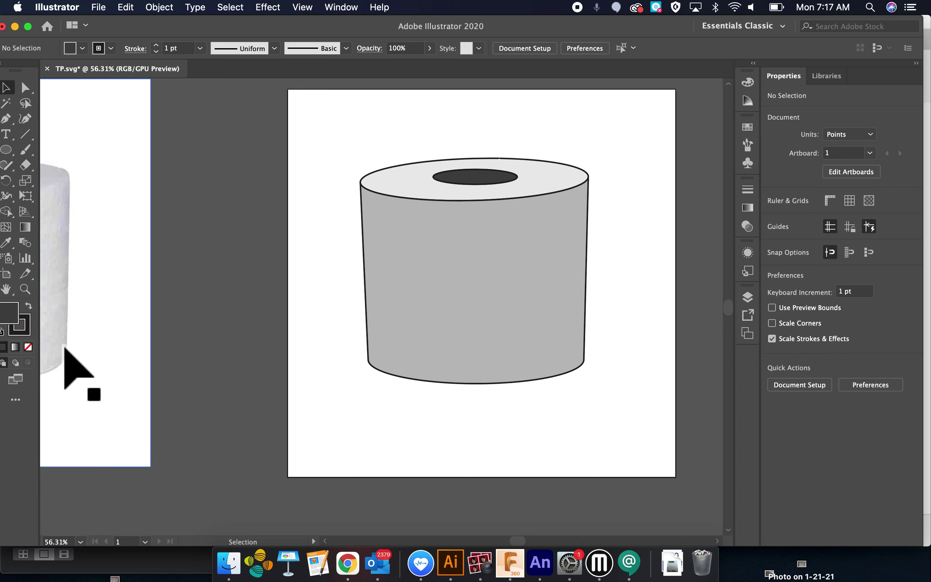
click(72, 373)
key(Delete)
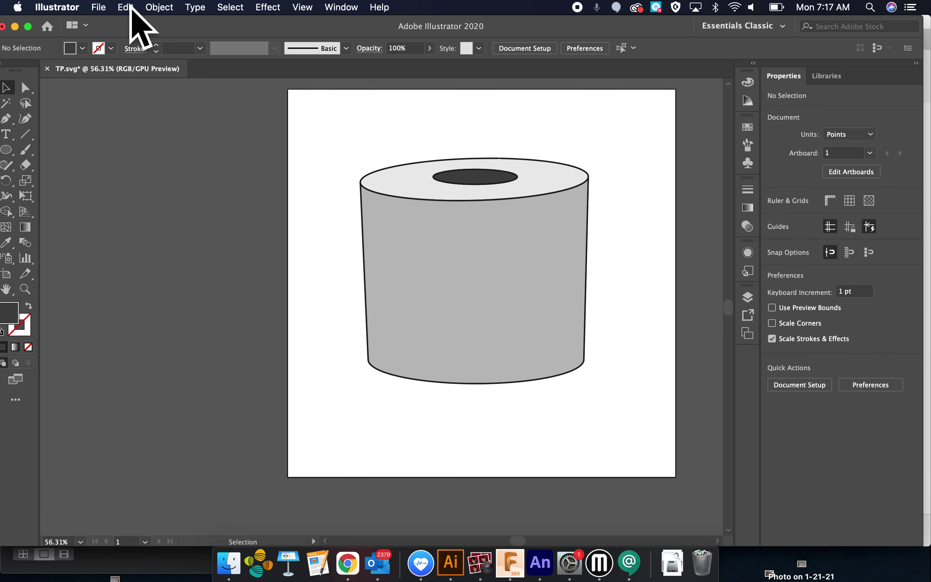
Export the roll artwork to the Desktop as TP2.svg with the default SVG options.
click(103, 7)
mouse_move(138, 227)
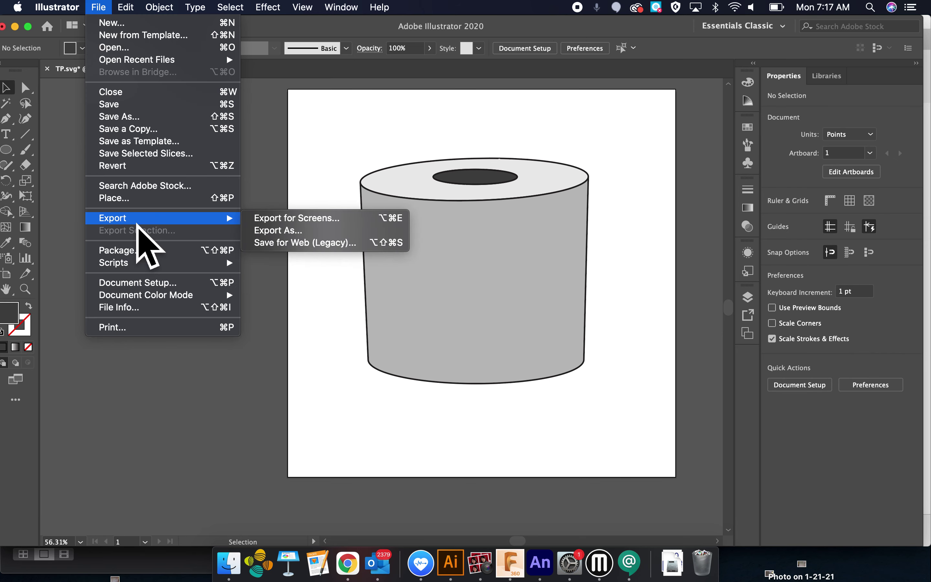
click(296, 230)
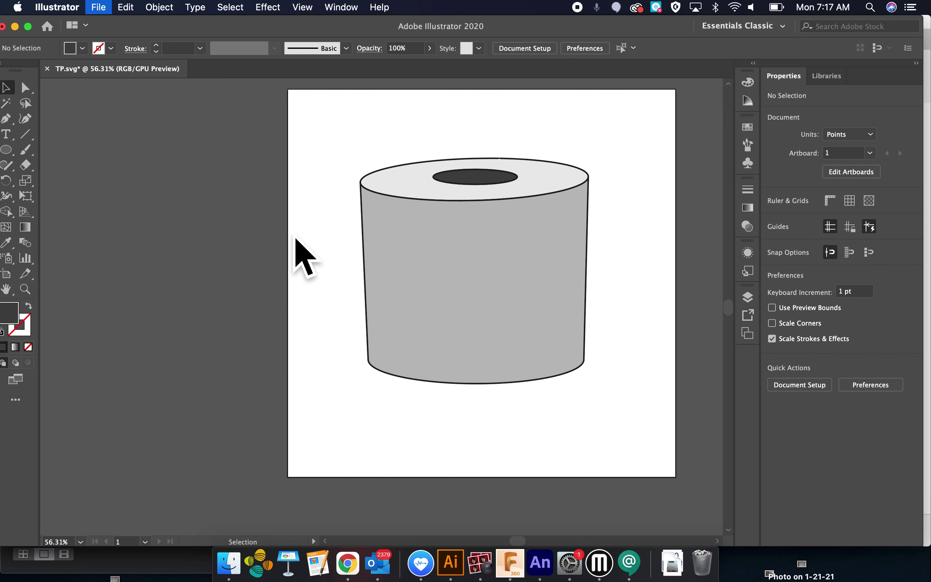
key(super+a)
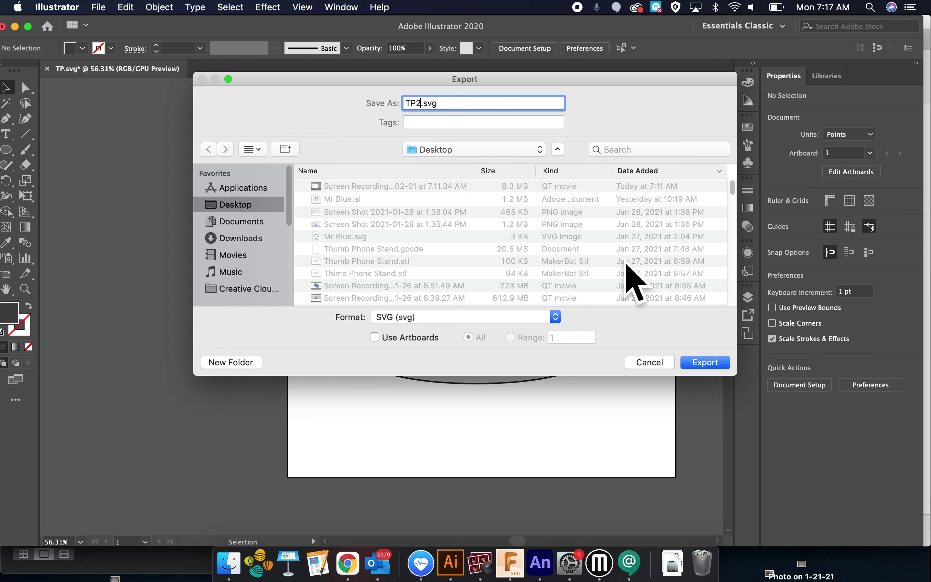
click(703, 363)
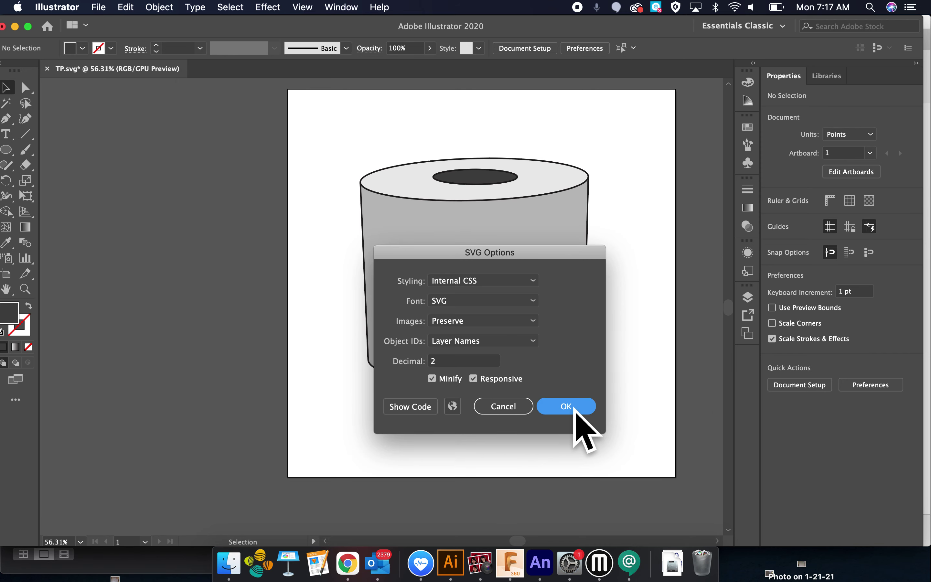
click(569, 407)
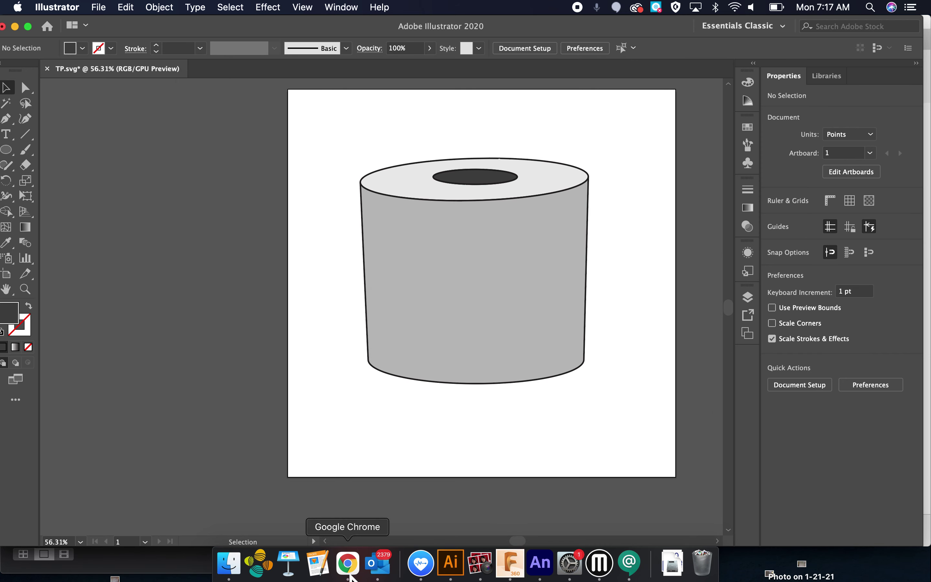
click(347, 562)
Open the Cat Story STARTER project in the Scratch editor from Chrome.
key(ctrl+Right)
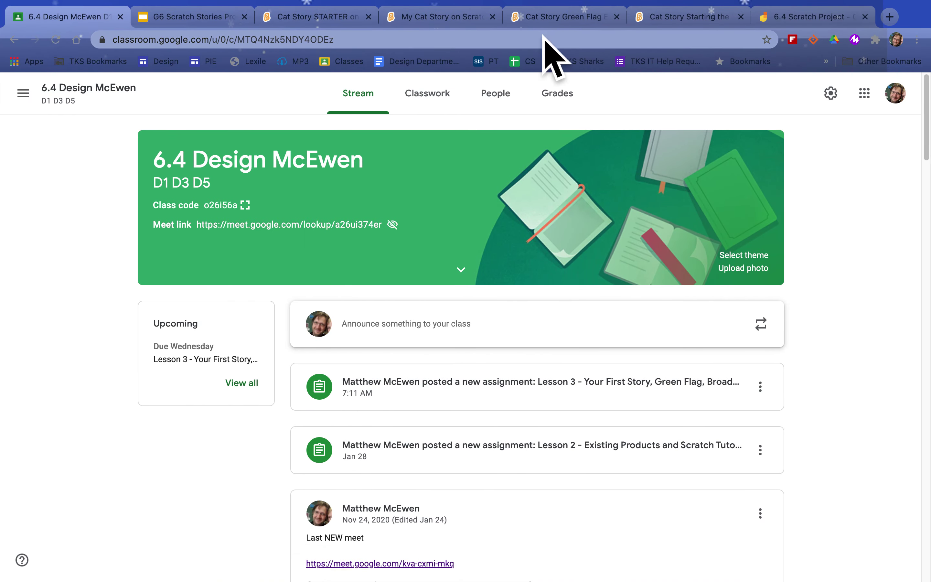
click(322, 24)
click(778, 184)
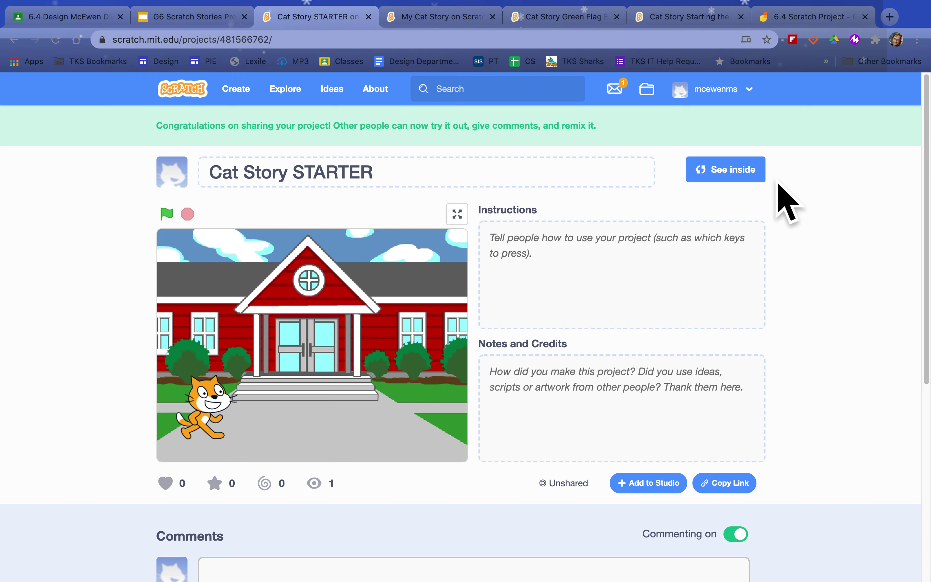
click(764, 180)
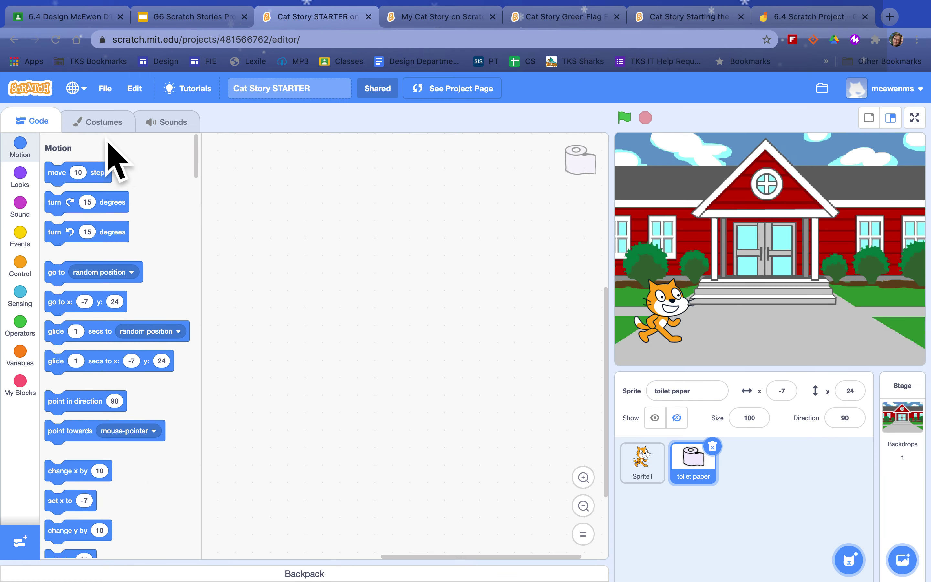
Upload TP2.svg as a new sprite in the project.
mouse_move(849, 558)
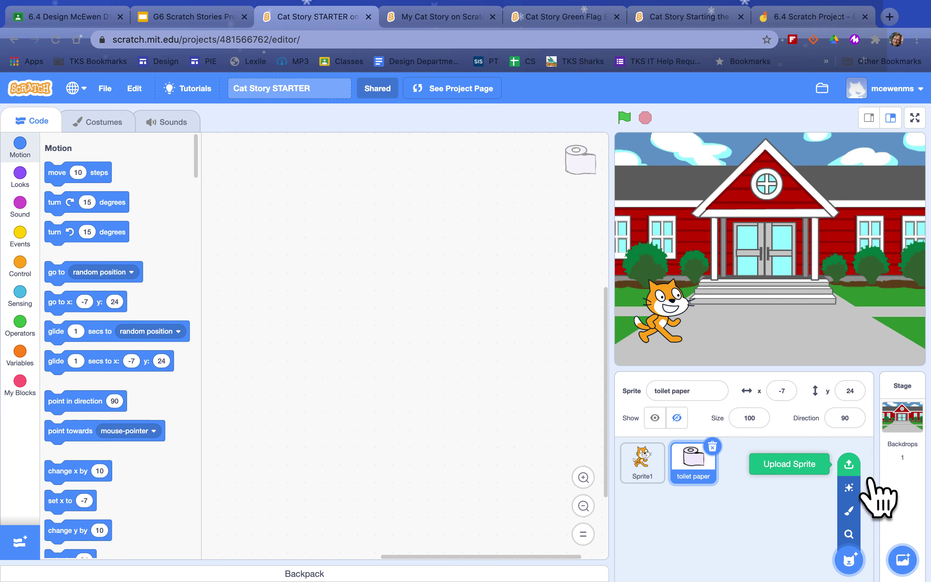
click(850, 466)
click(181, 50)
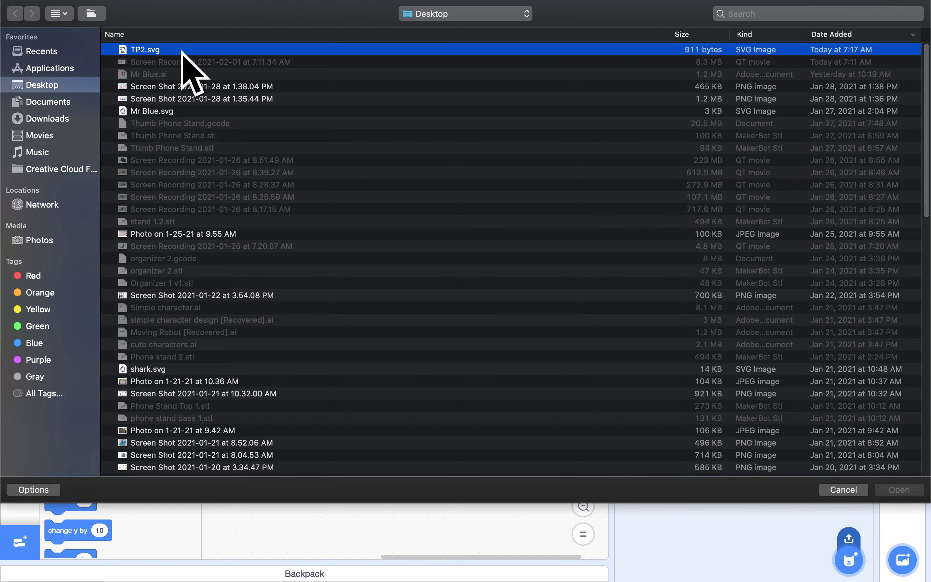
double_click(180, 50)
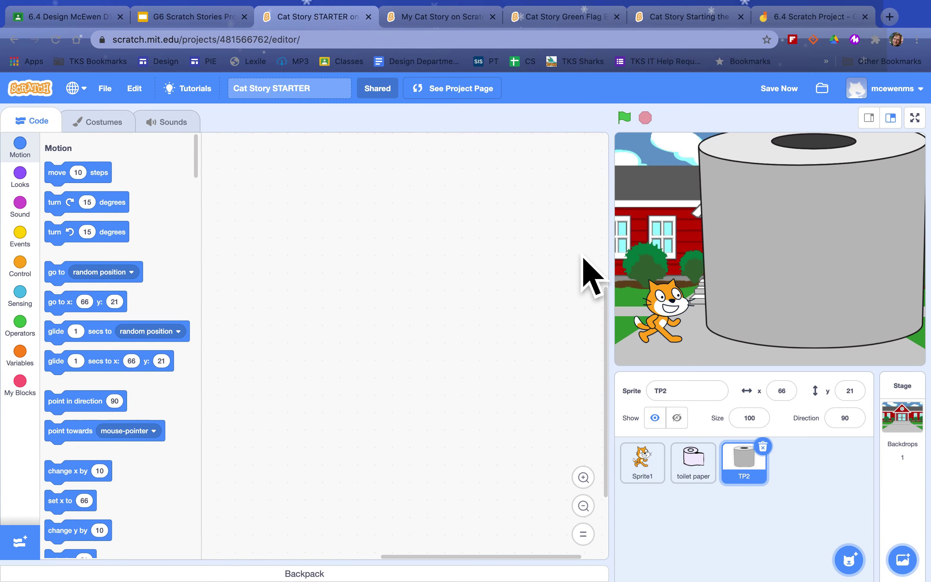
Select all shapes of the TP2 costume and group them into one object.
click(108, 130)
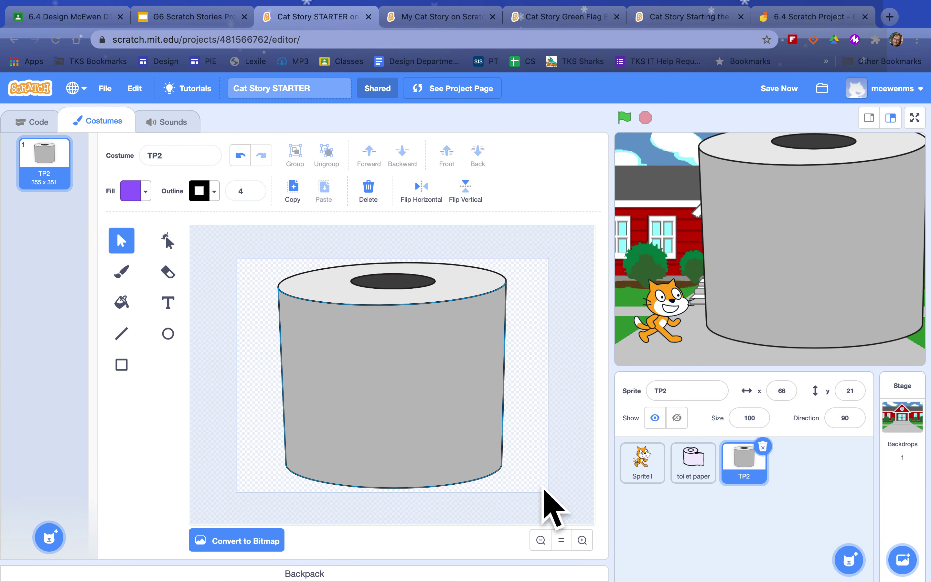
click(426, 380)
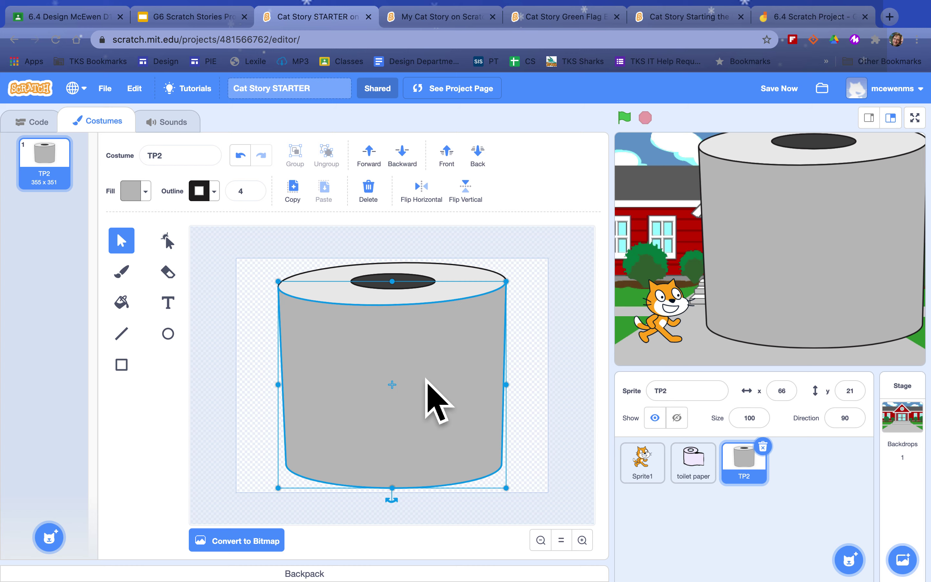
click(250, 304)
key(ctrl+a)
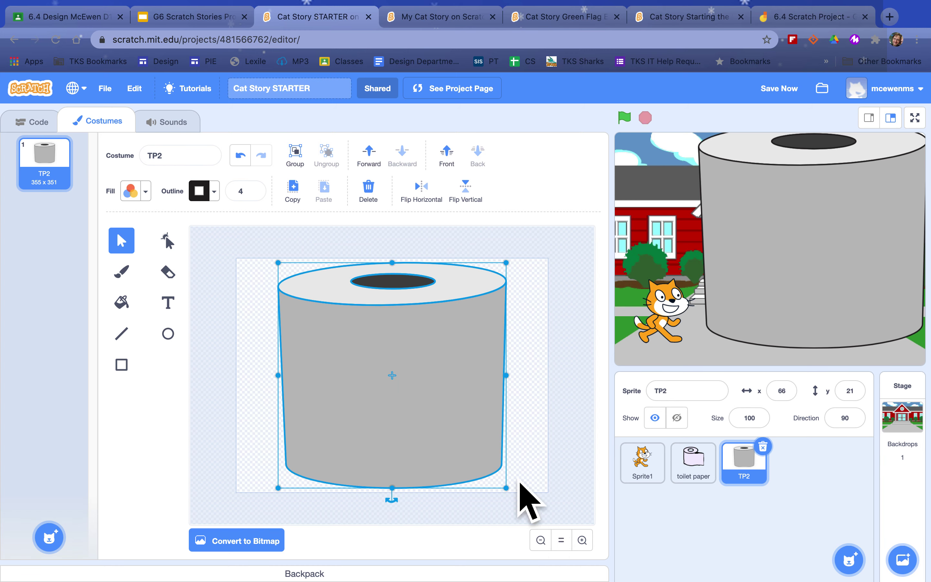
click(302, 156)
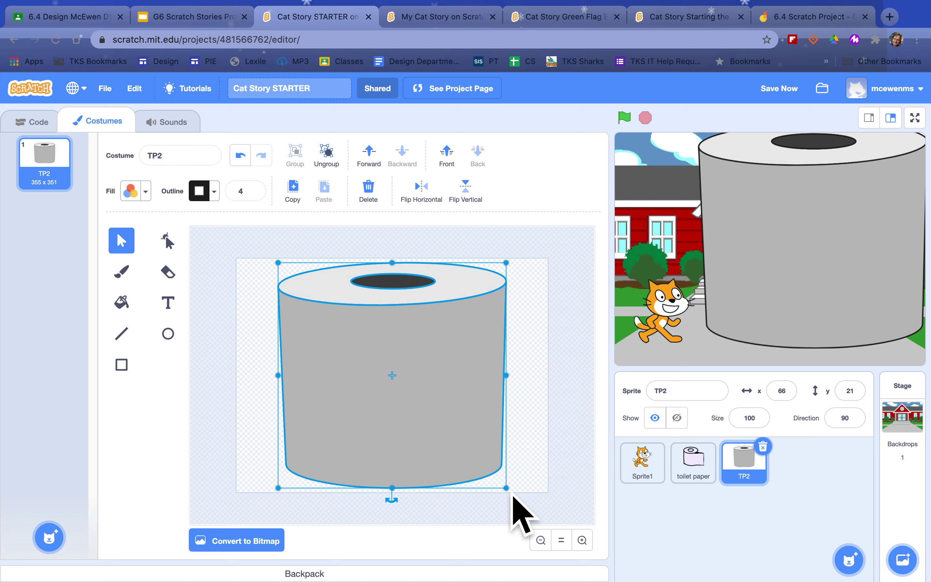
Shrink the roll to 56 × 55, centre it on the costume, and place the sprite on the cat's head.
drag(526, 508, 333, 316)
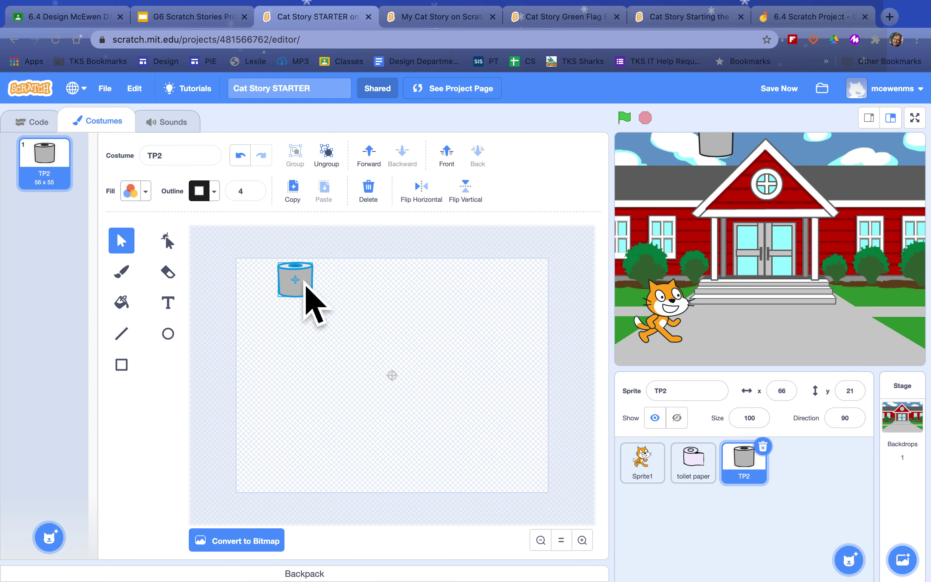
drag(305, 282, 433, 363)
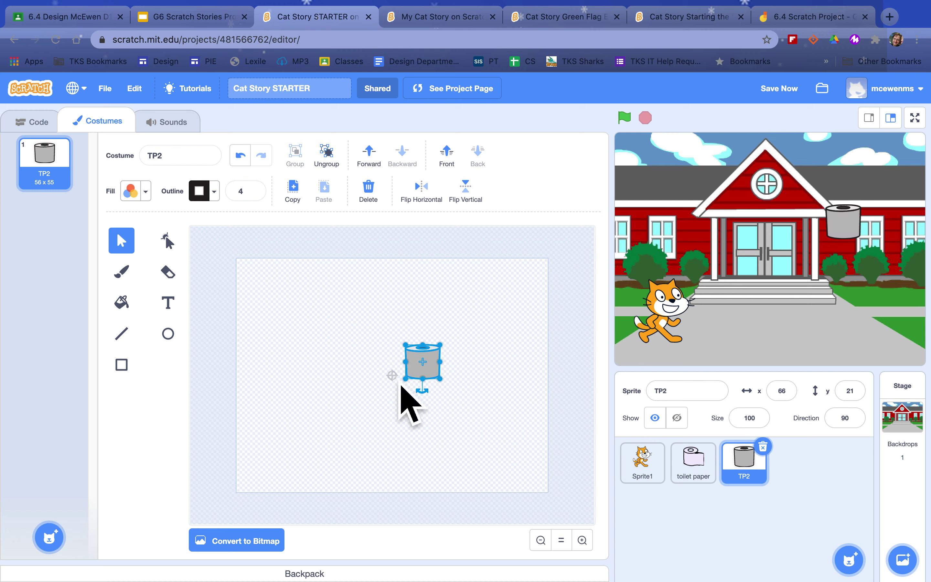
drag(438, 375, 407, 385)
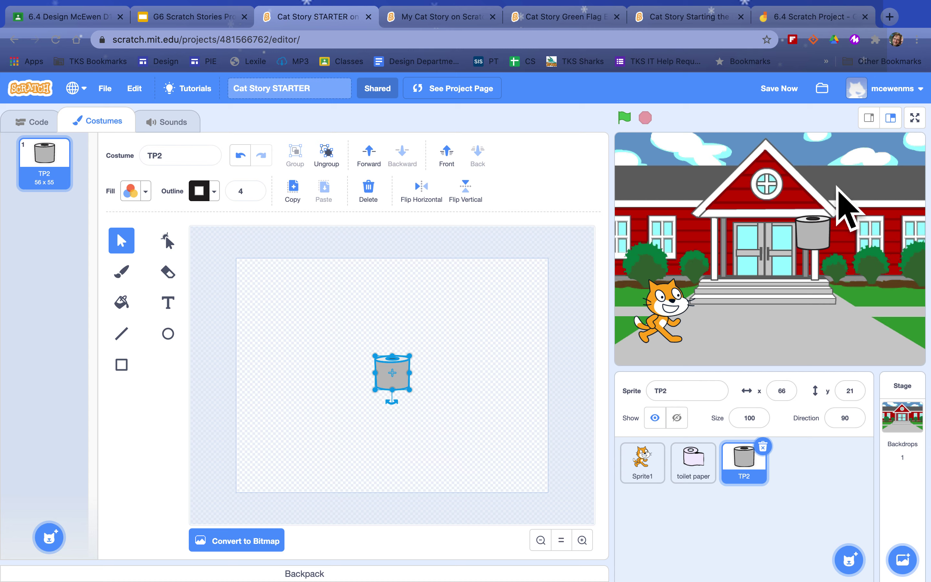
drag(823, 241, 686, 291)
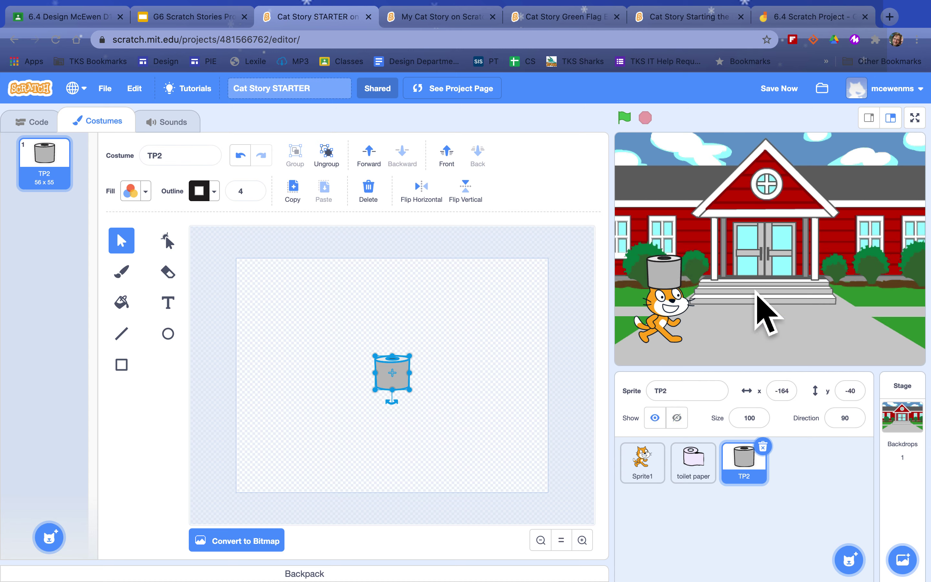